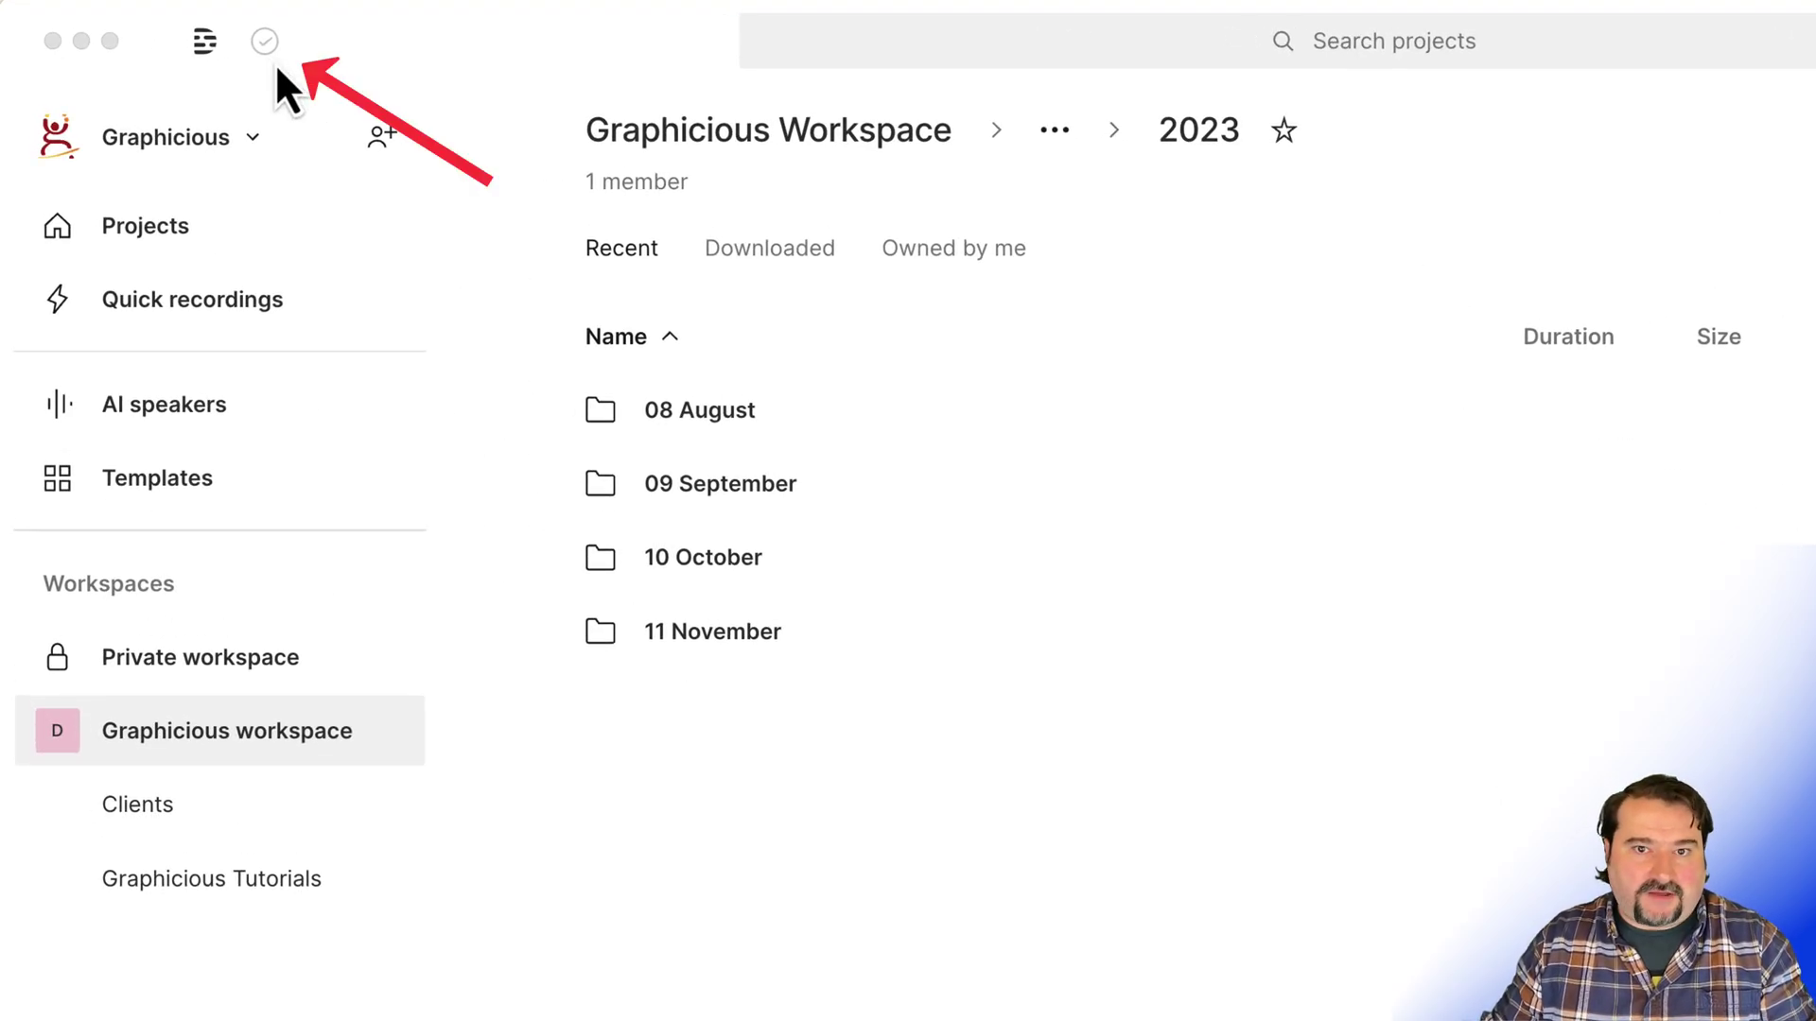
Open the sync status popover to confirm all projects are synced and backed up.
left_click(268, 48)
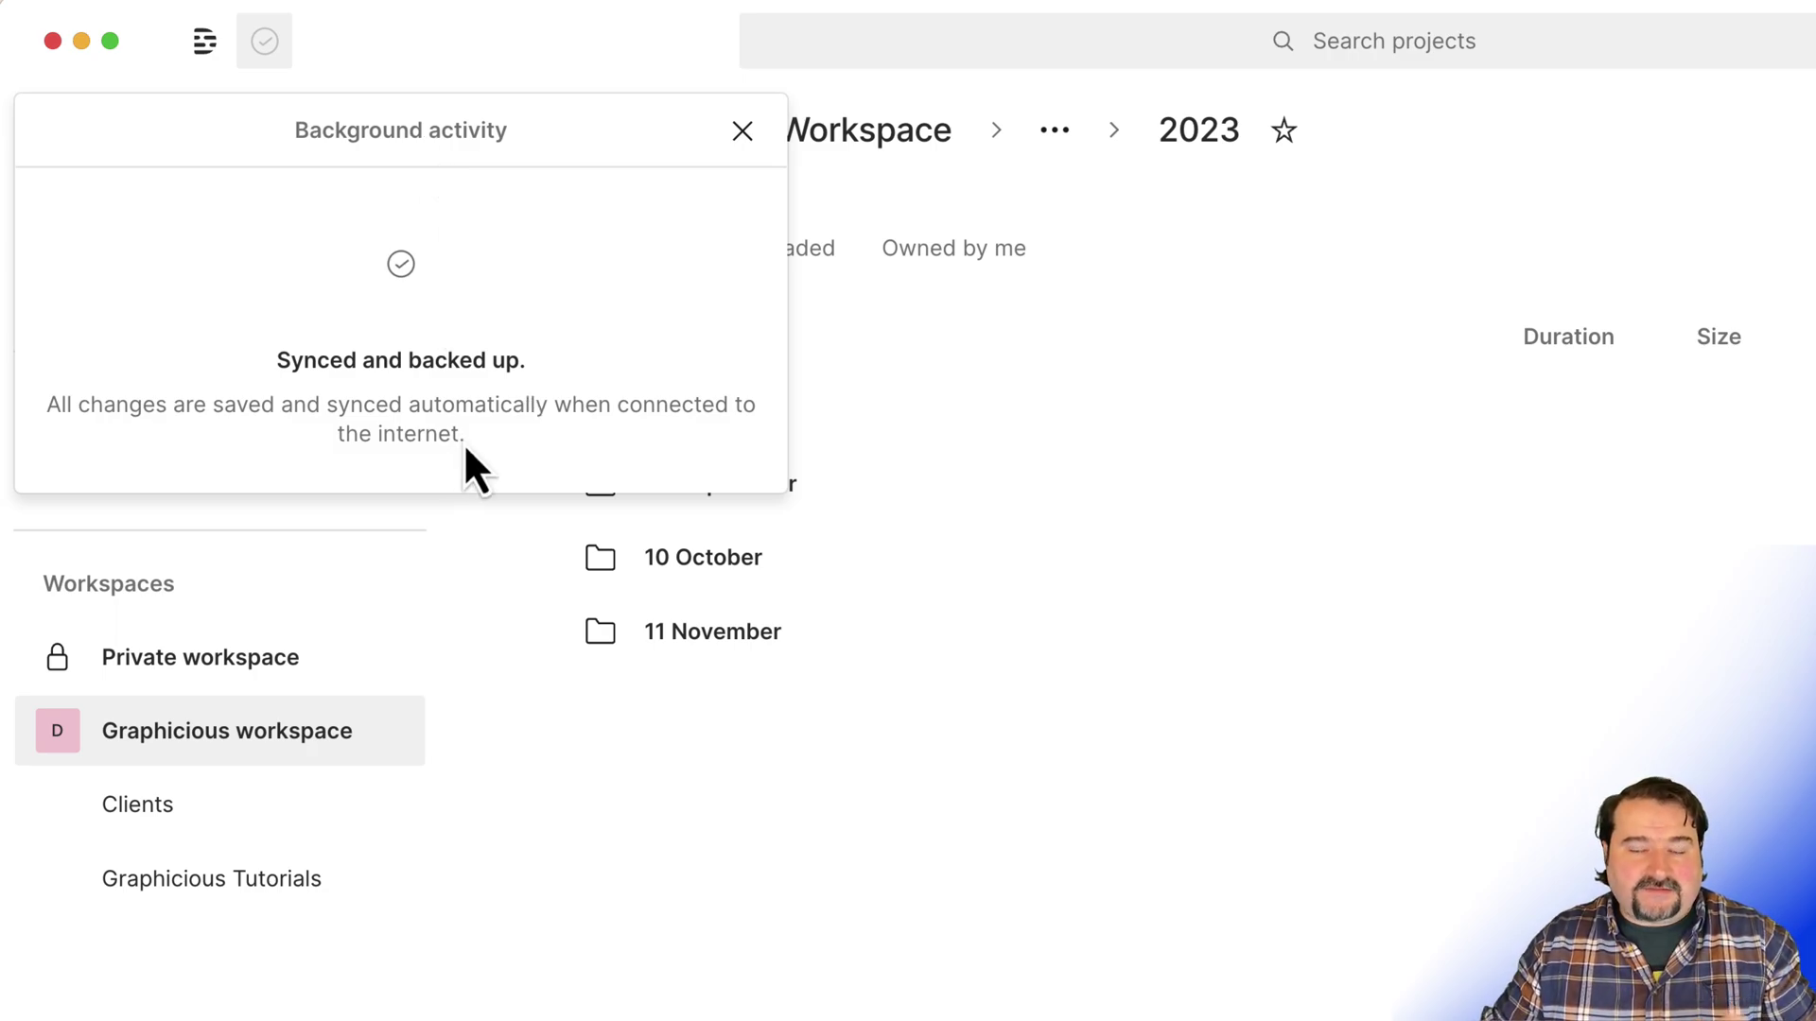
Close the sync popover and open Descript's app folder in Finder via Help > Debug.
left_click(742, 133)
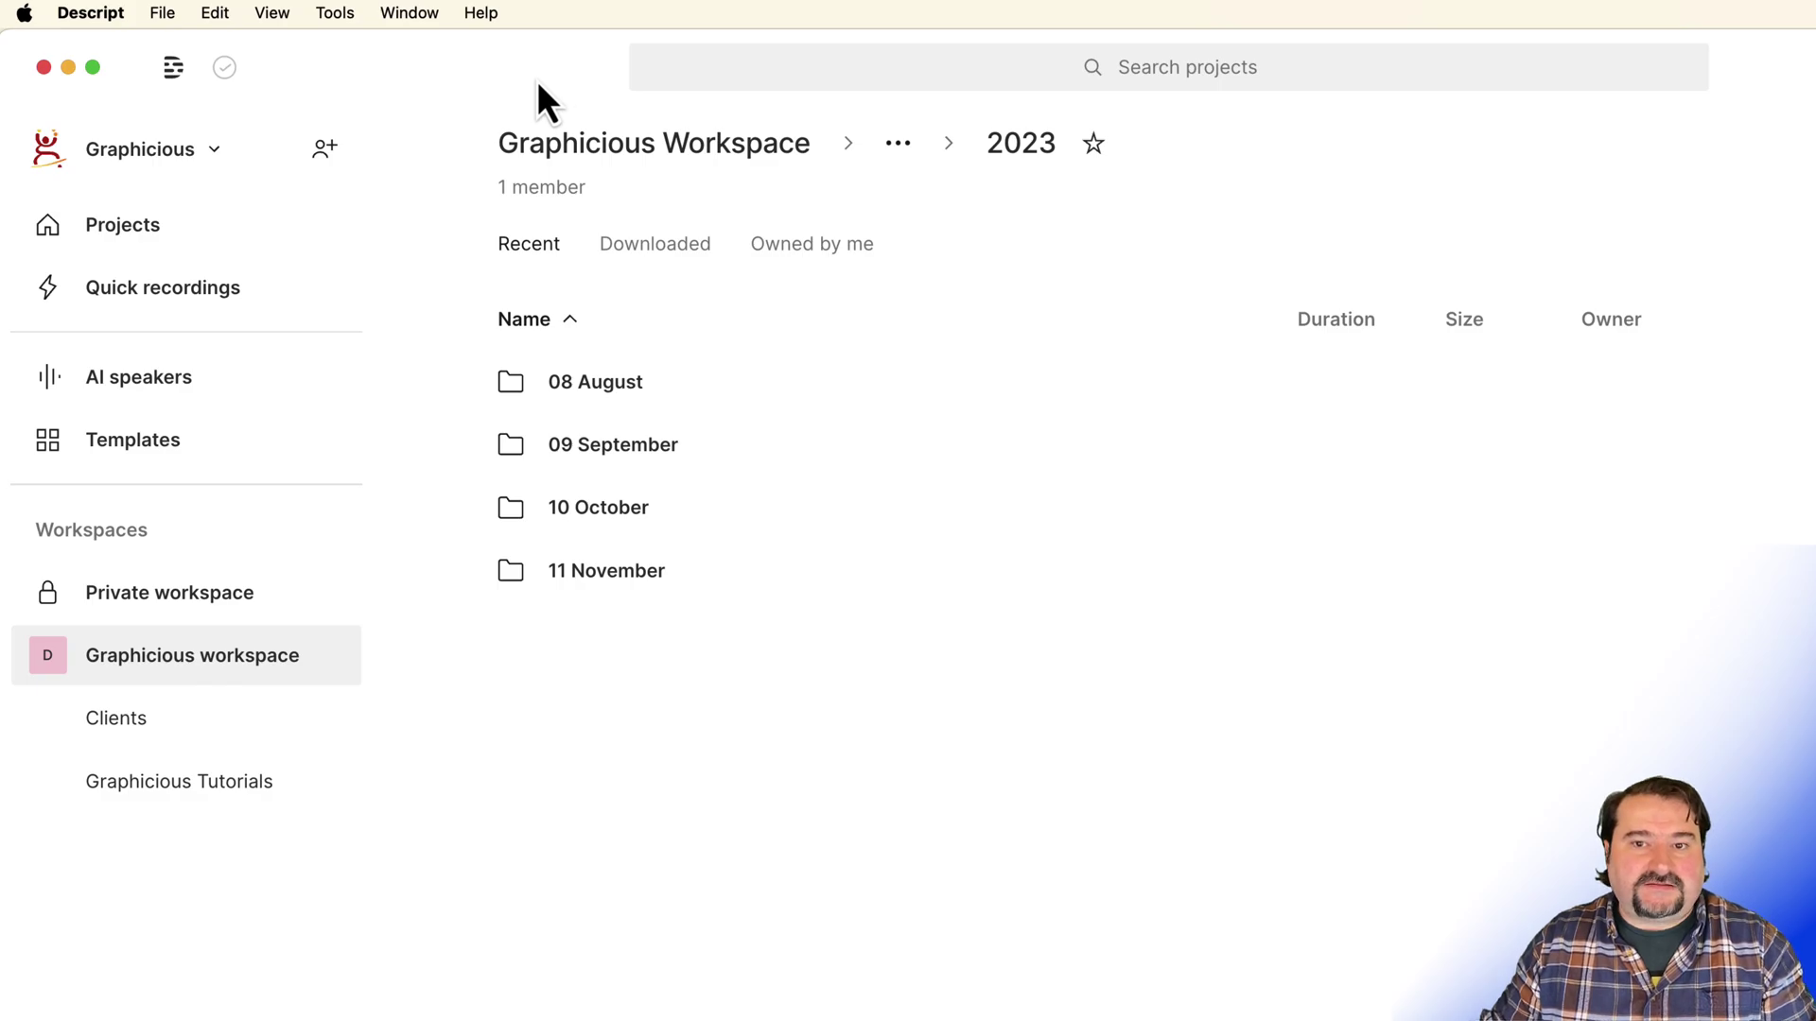
left_click(482, 13)
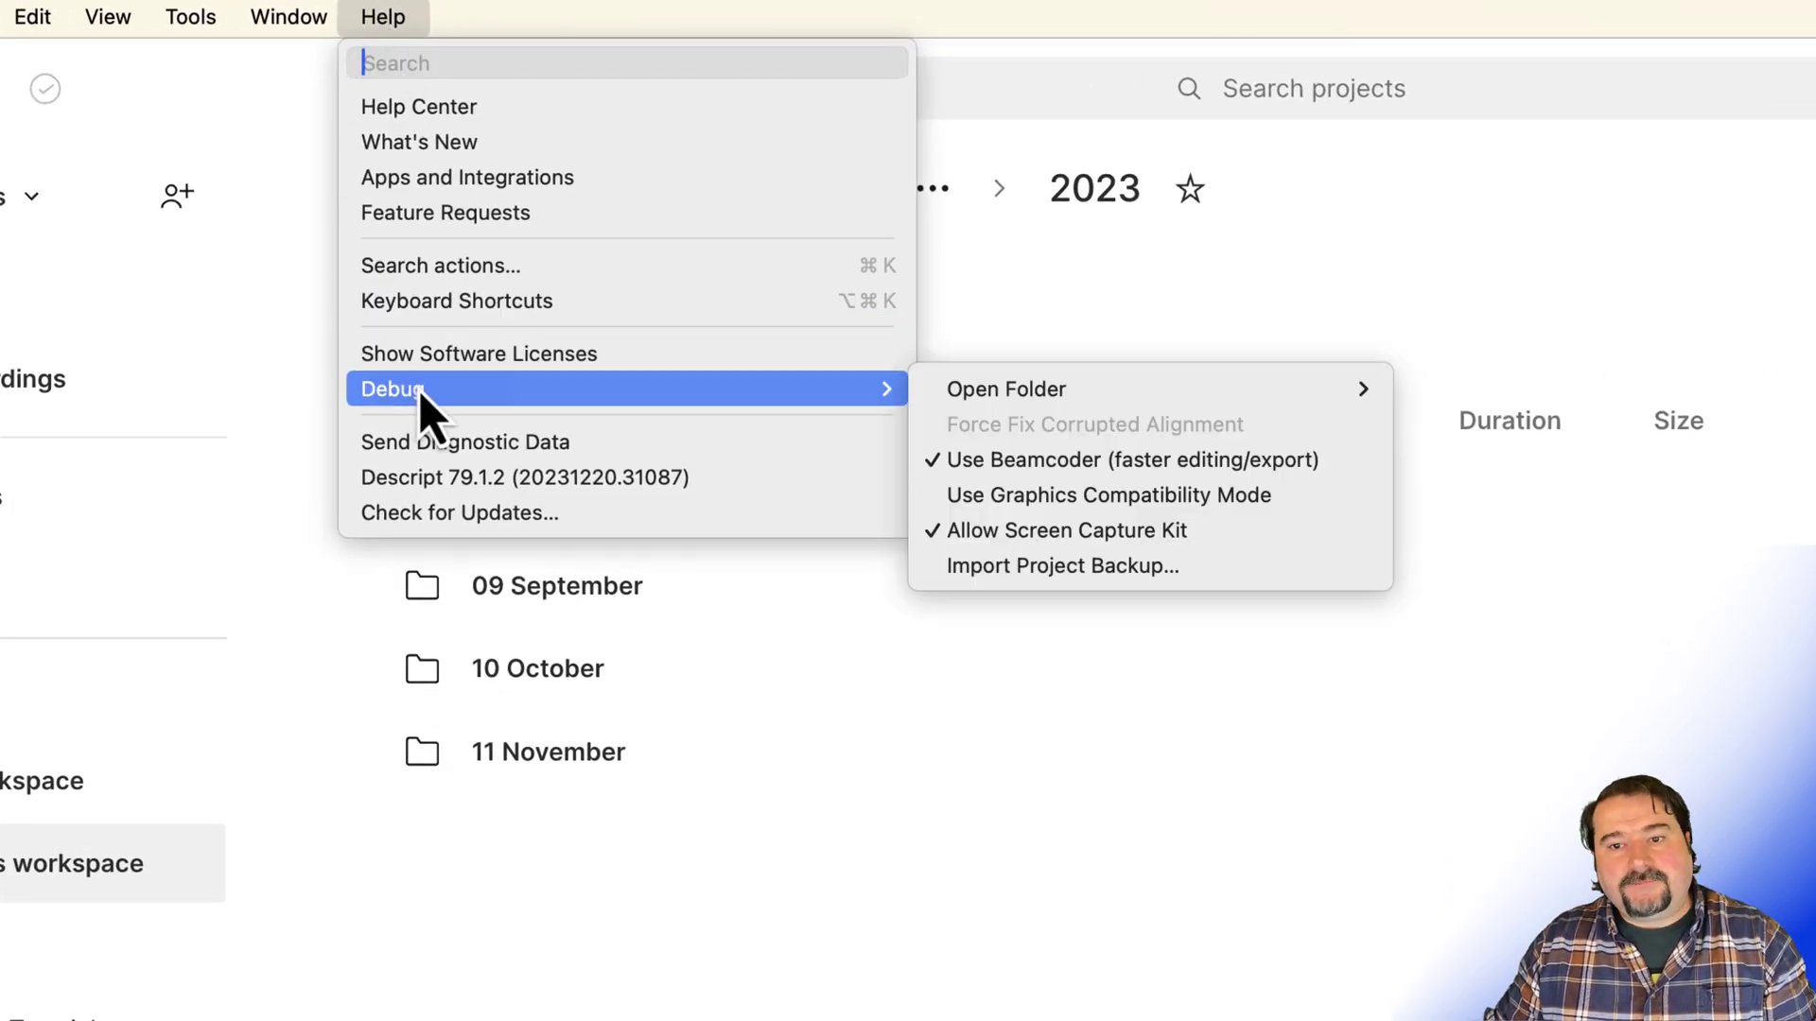
mouse_move(394, 389)
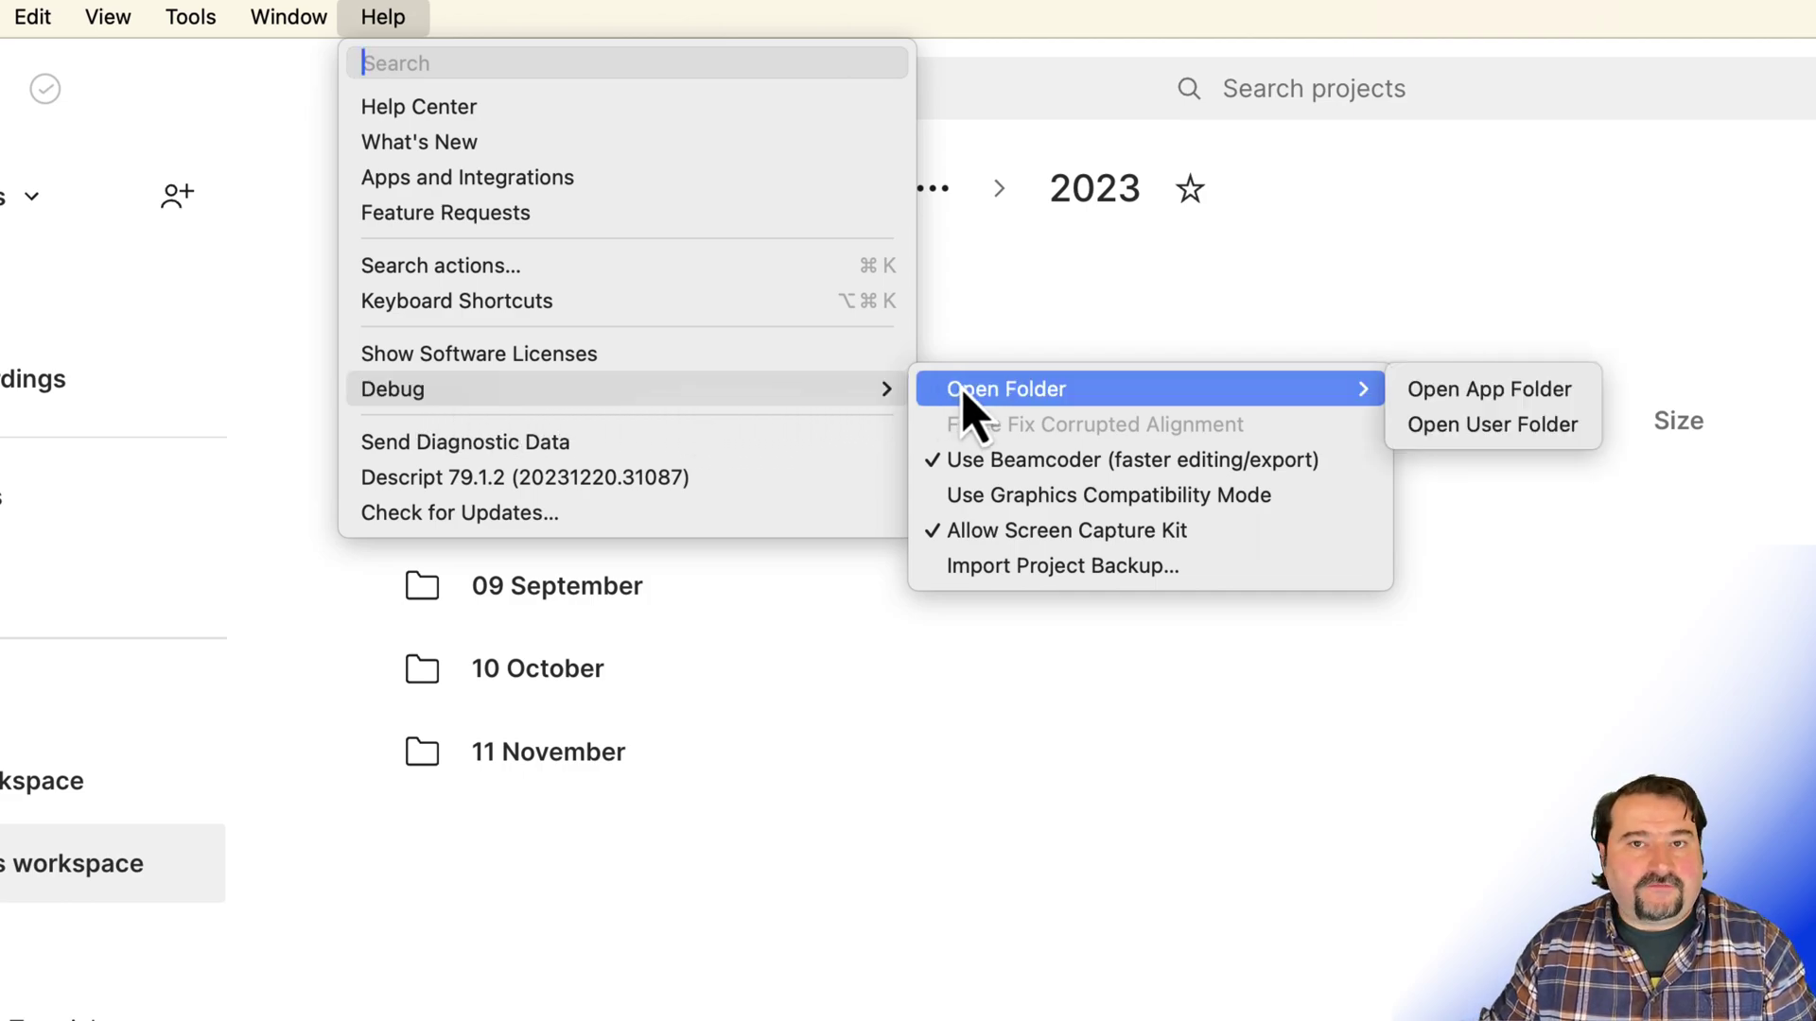
mouse_move(1006, 389)
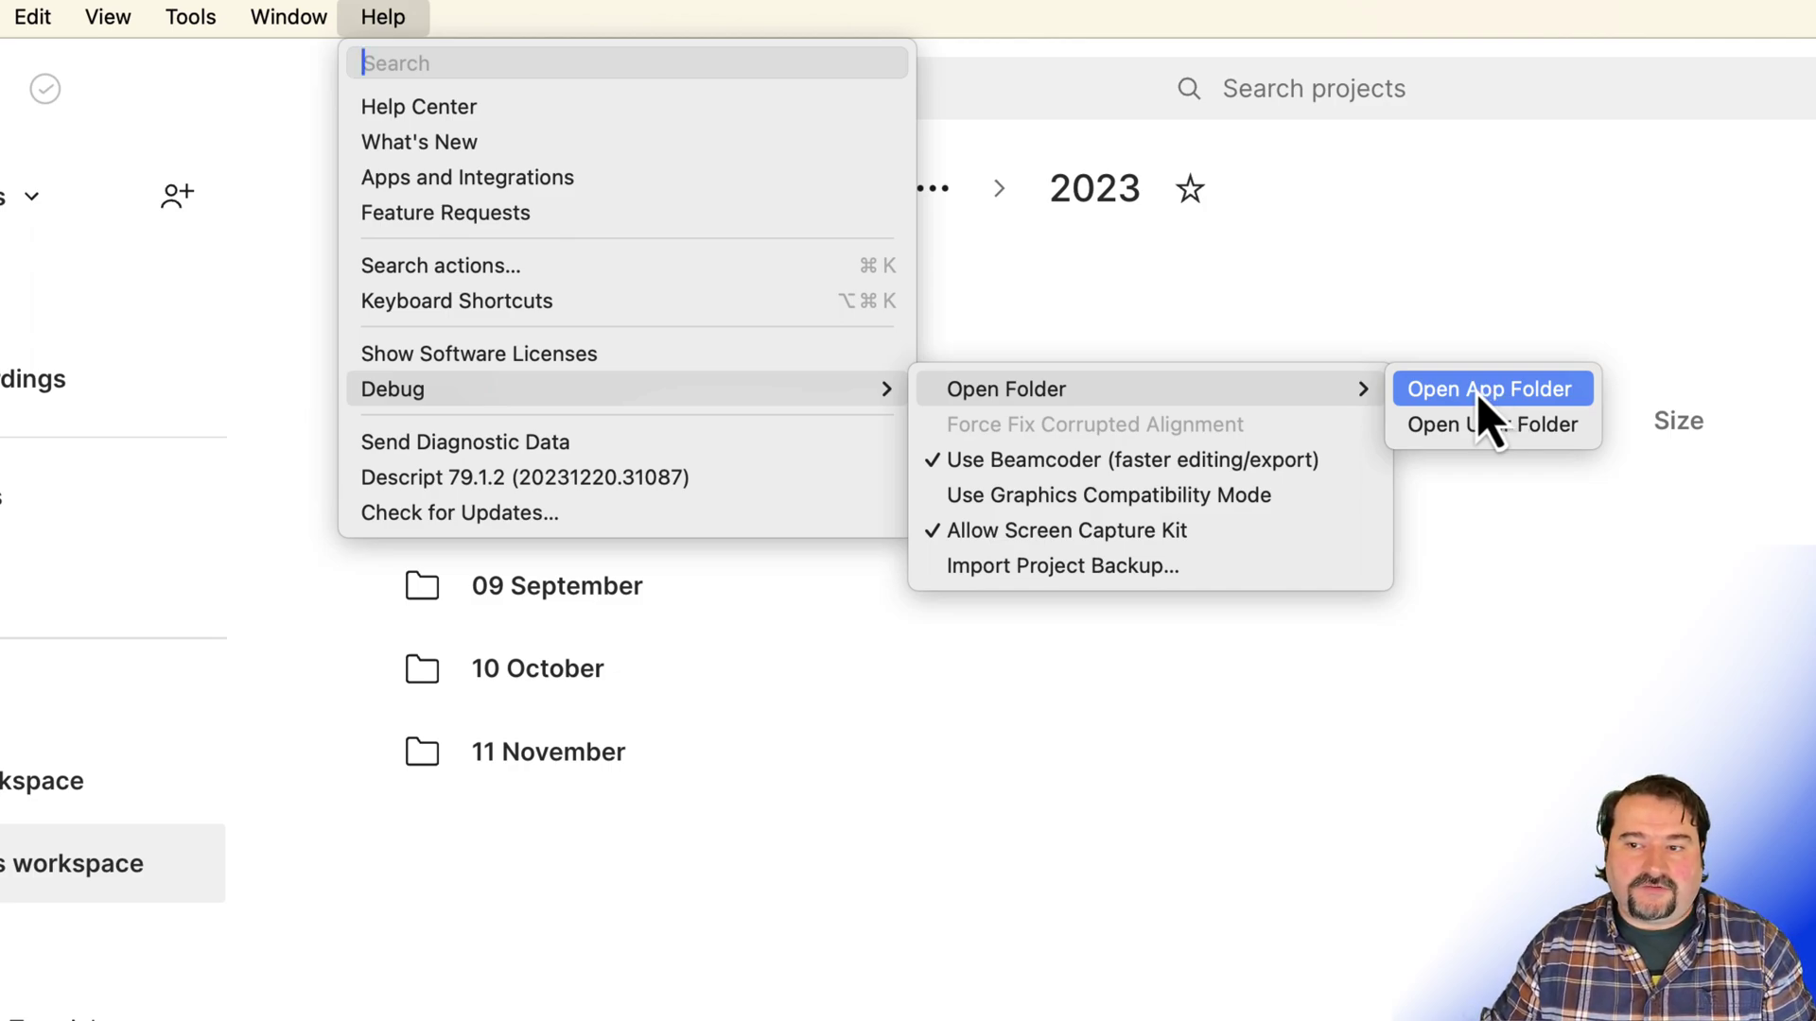
left_click(1485, 396)
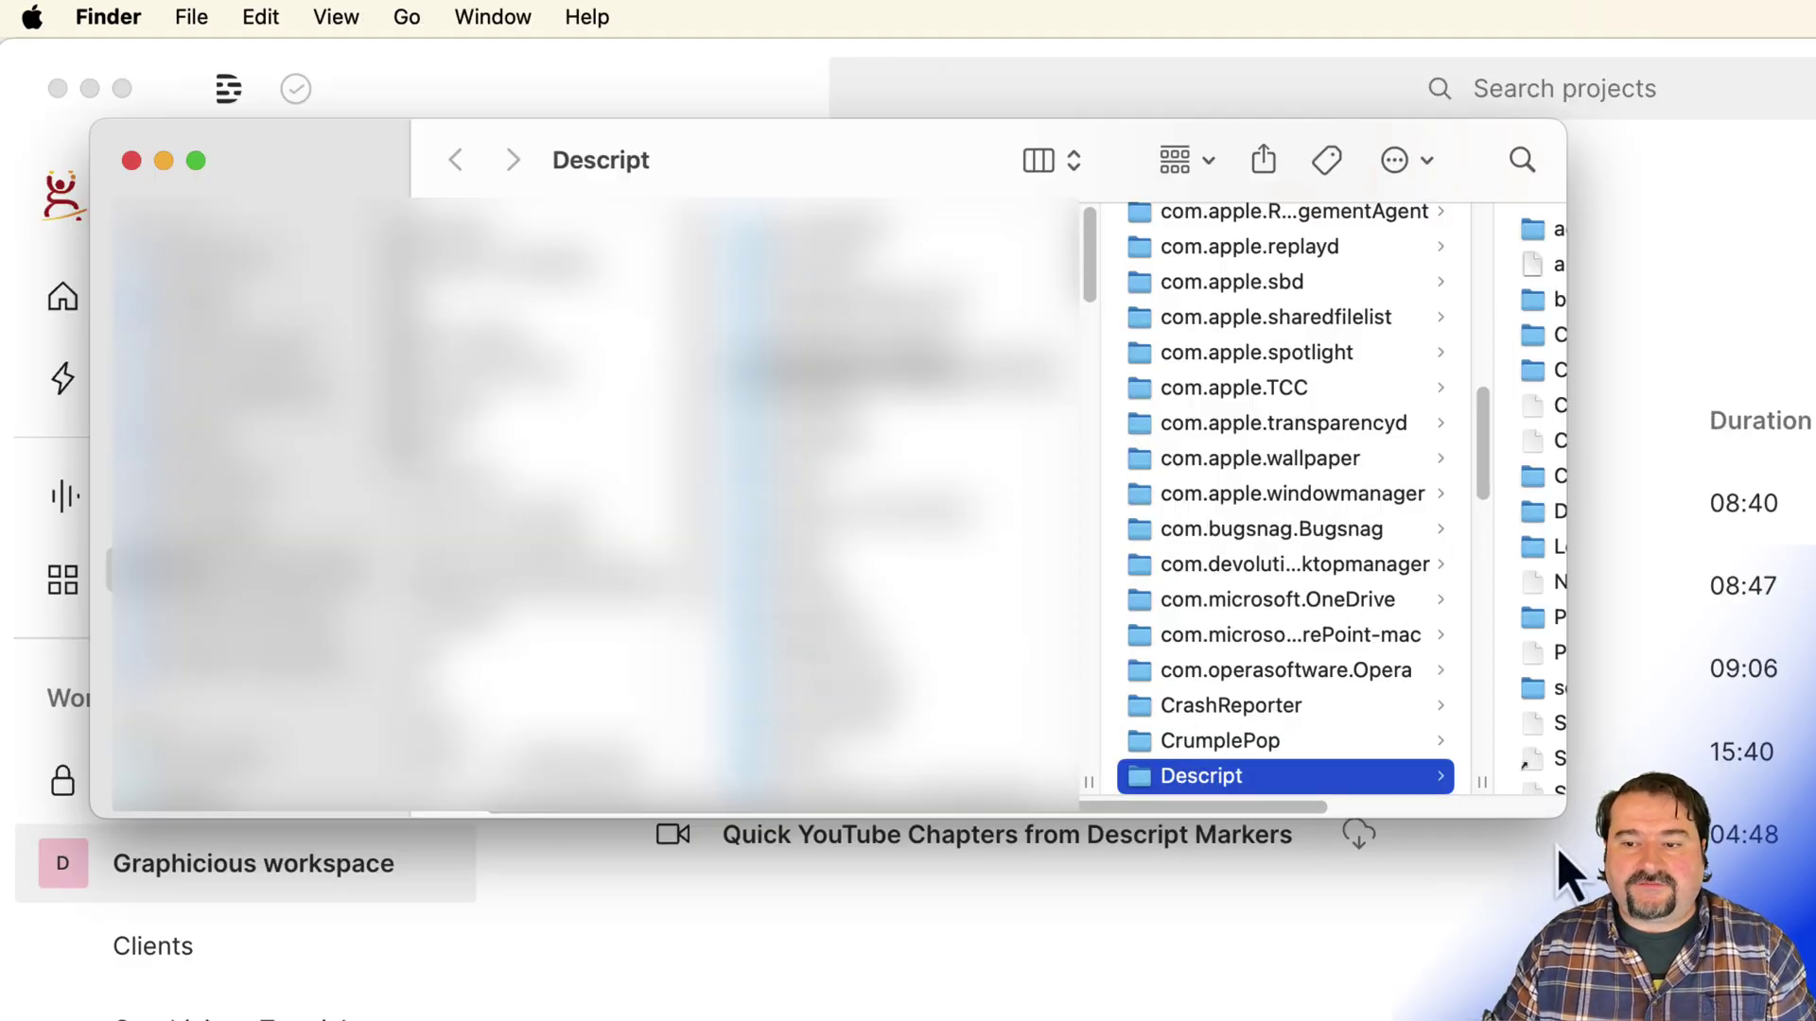
Enlarge Finder, open Descript's user folder, browse back to the data folder, then refocus Descript.
left_click_drag(1559, 856, 1807, 1017)
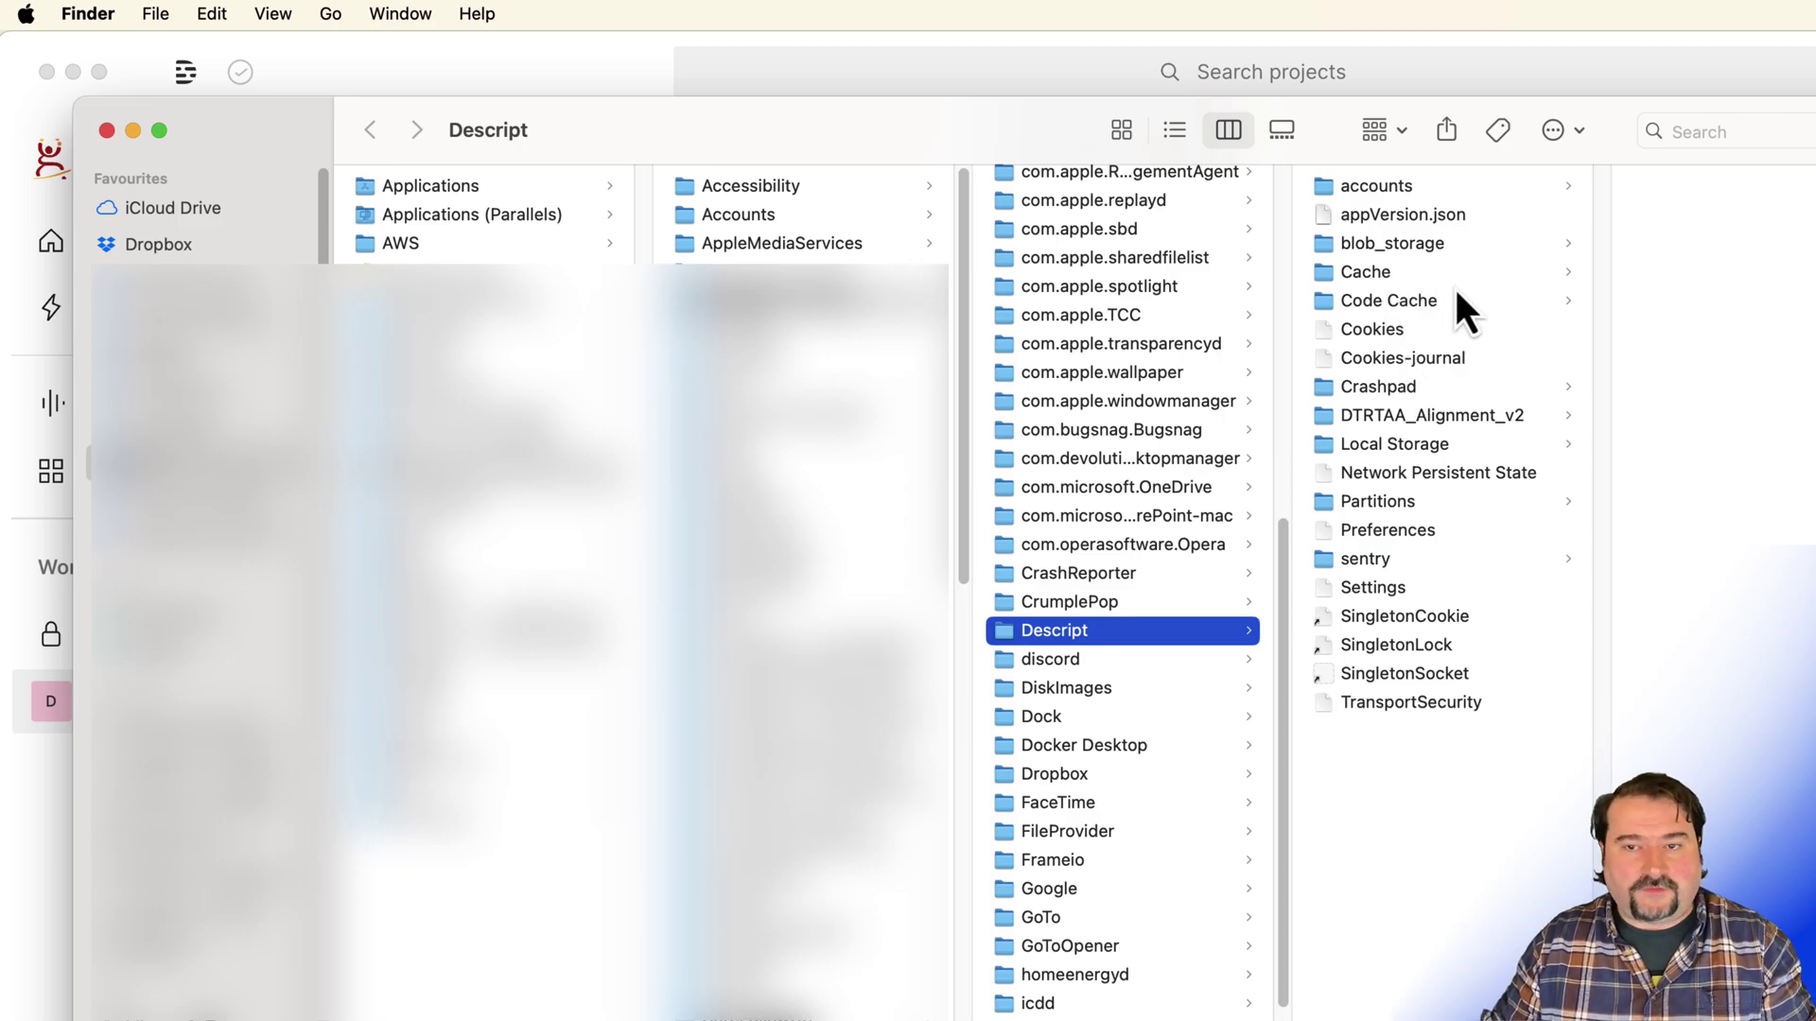
left_click(550, 44)
left_click(516, 14)
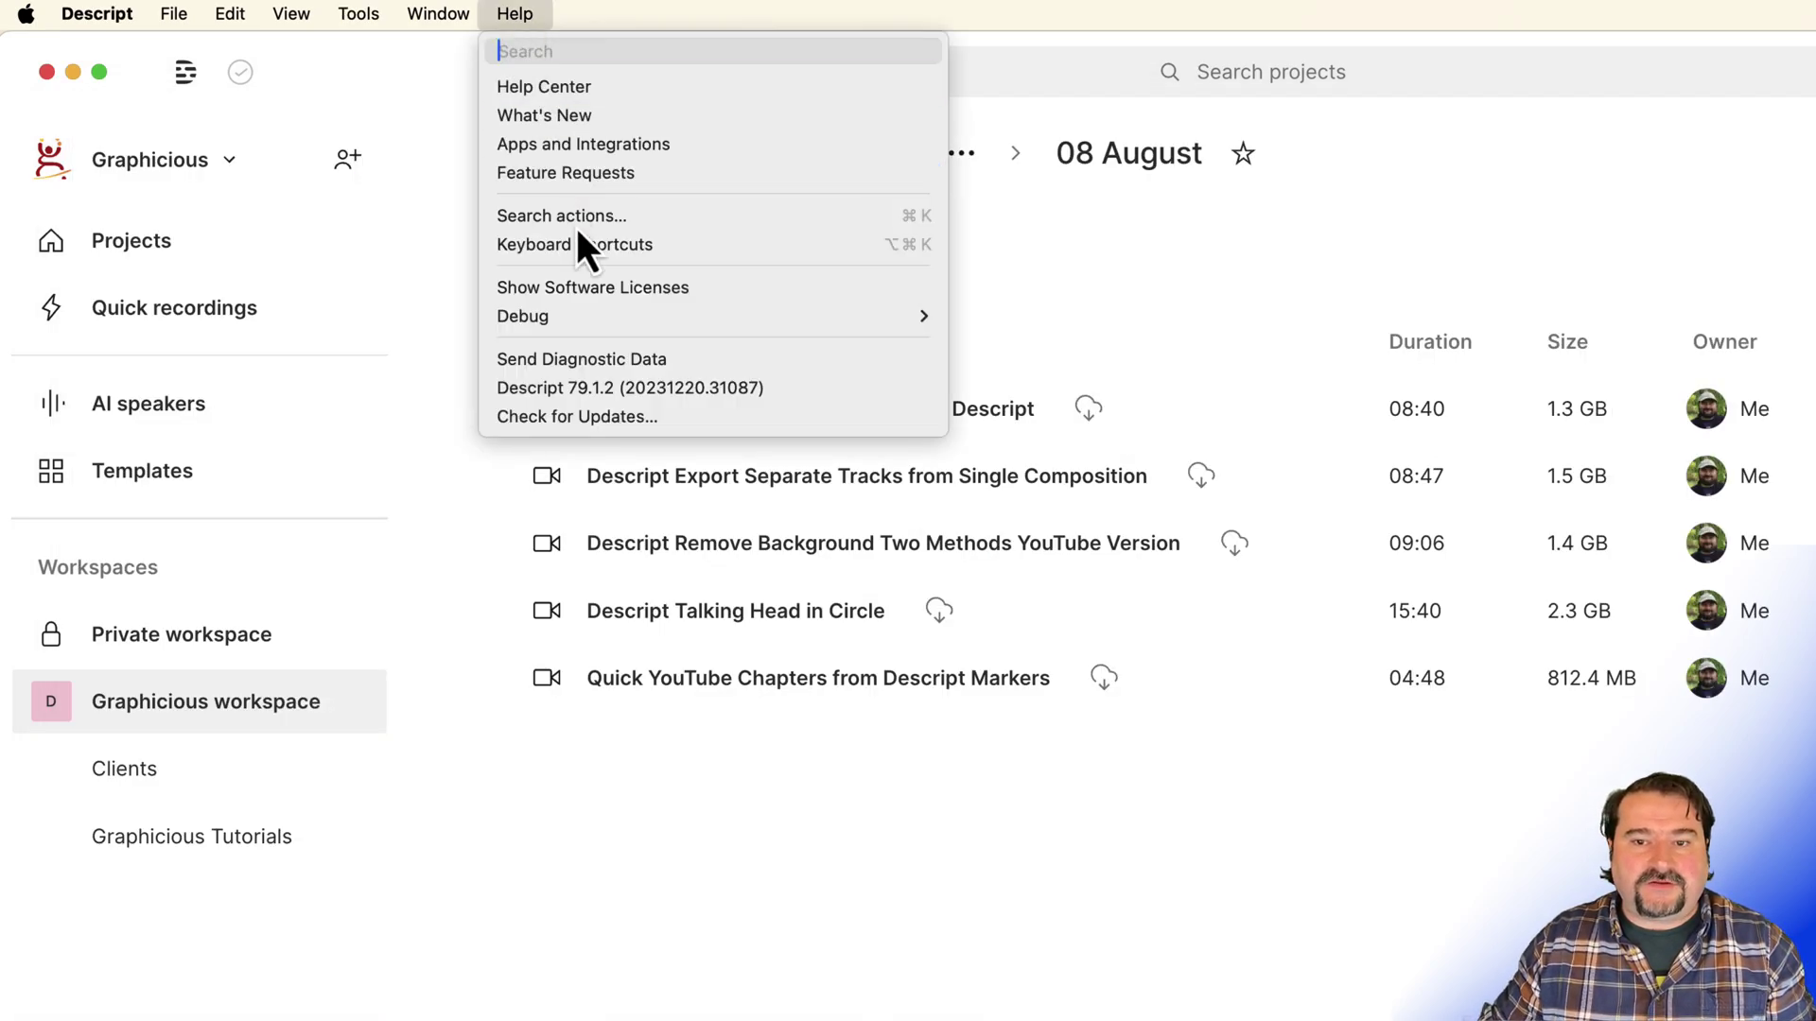
mouse_move(1021, 316)
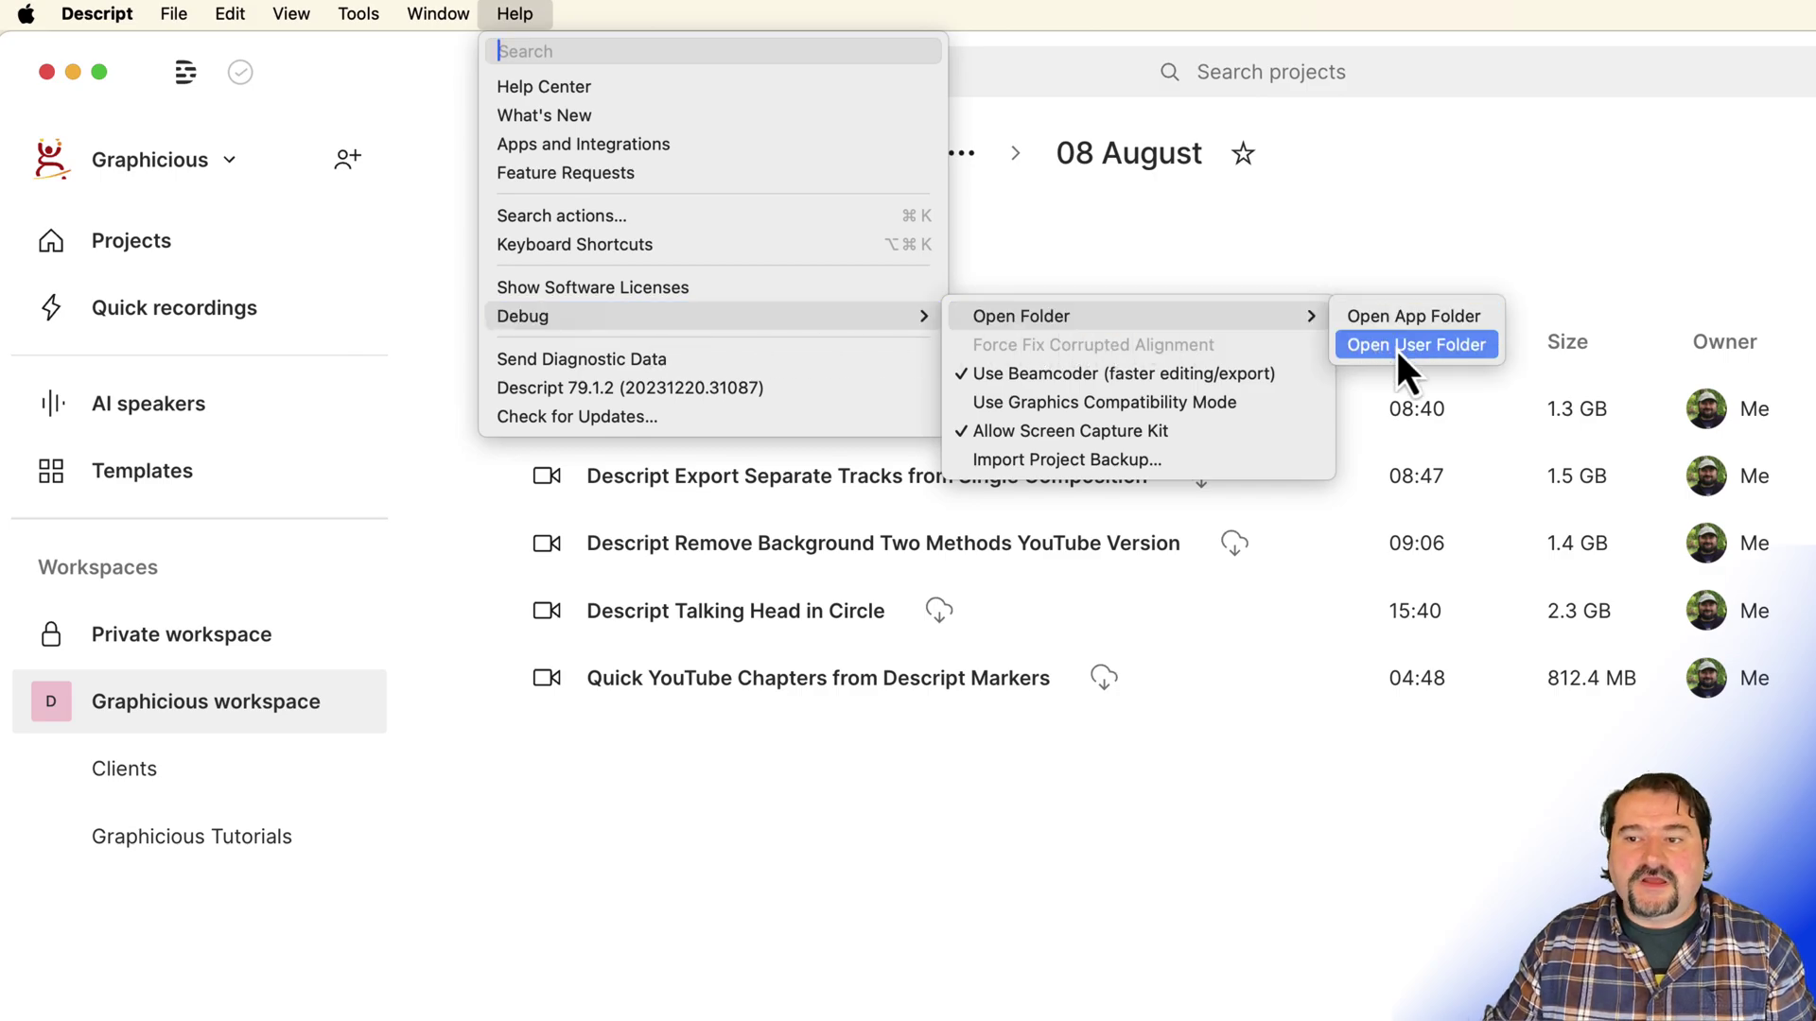
left_click(1394, 348)
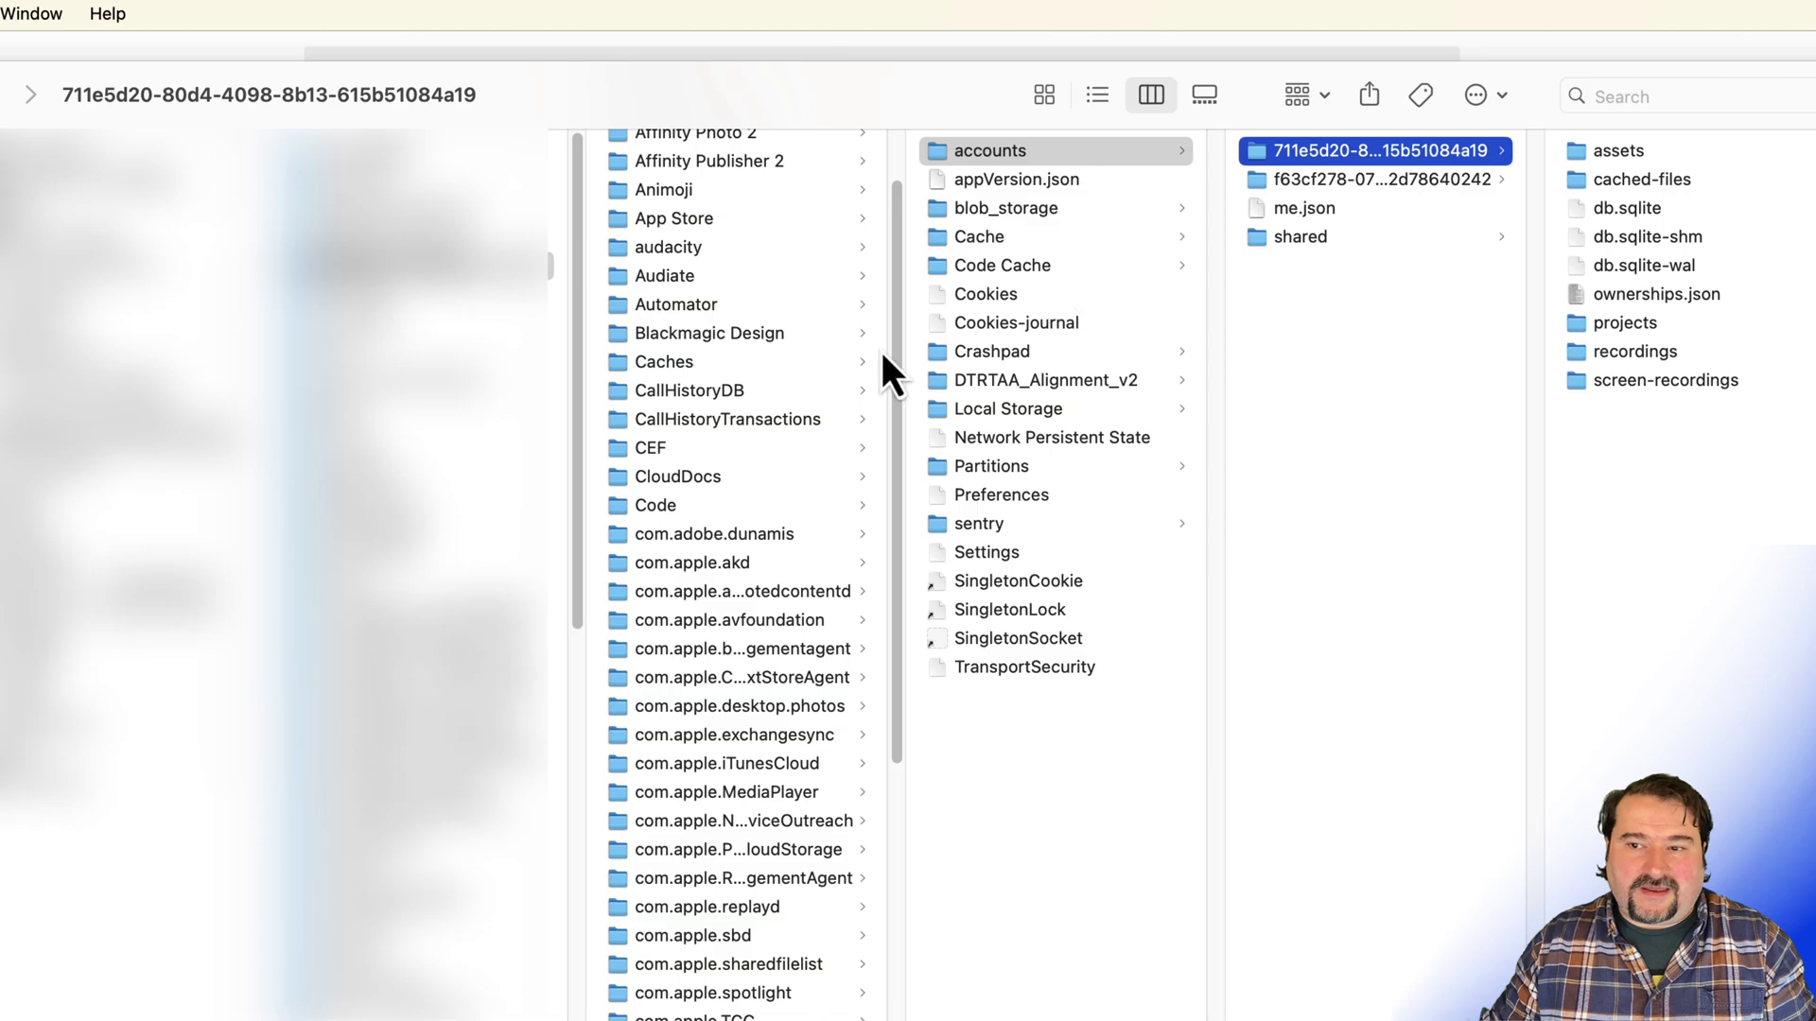
key("Left")
key("Left")
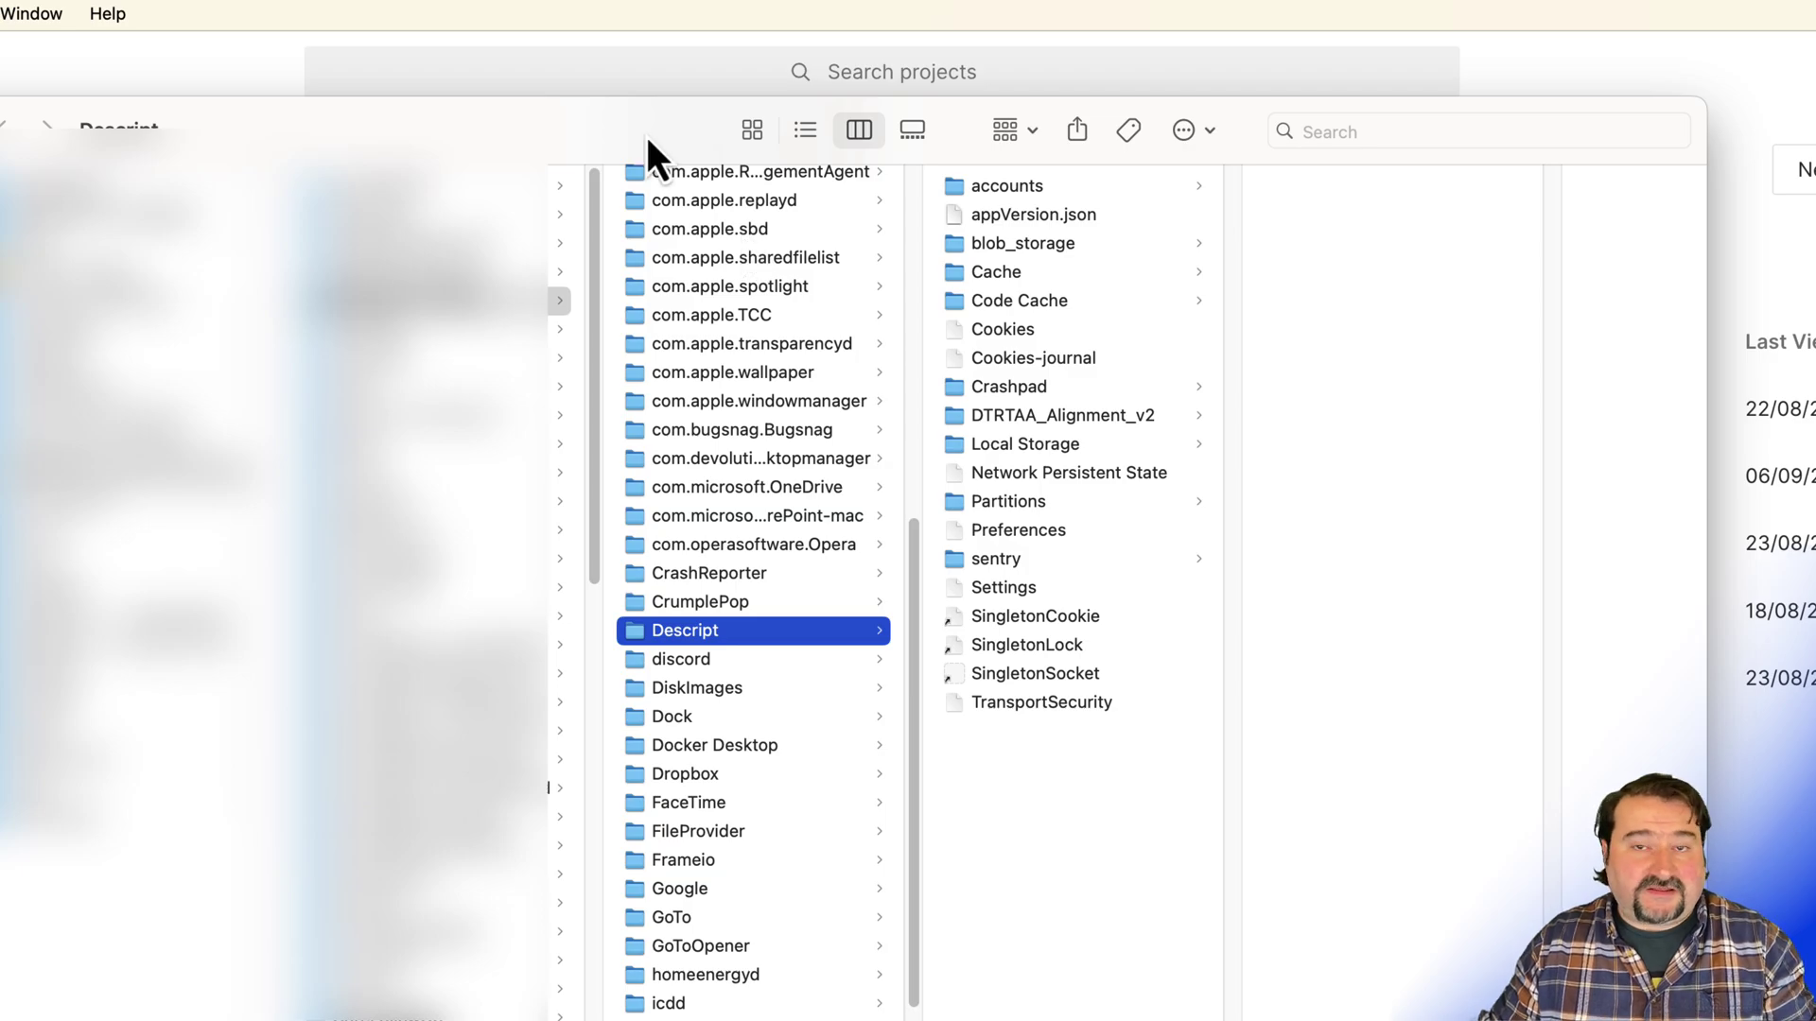
left_click(1642, 88)
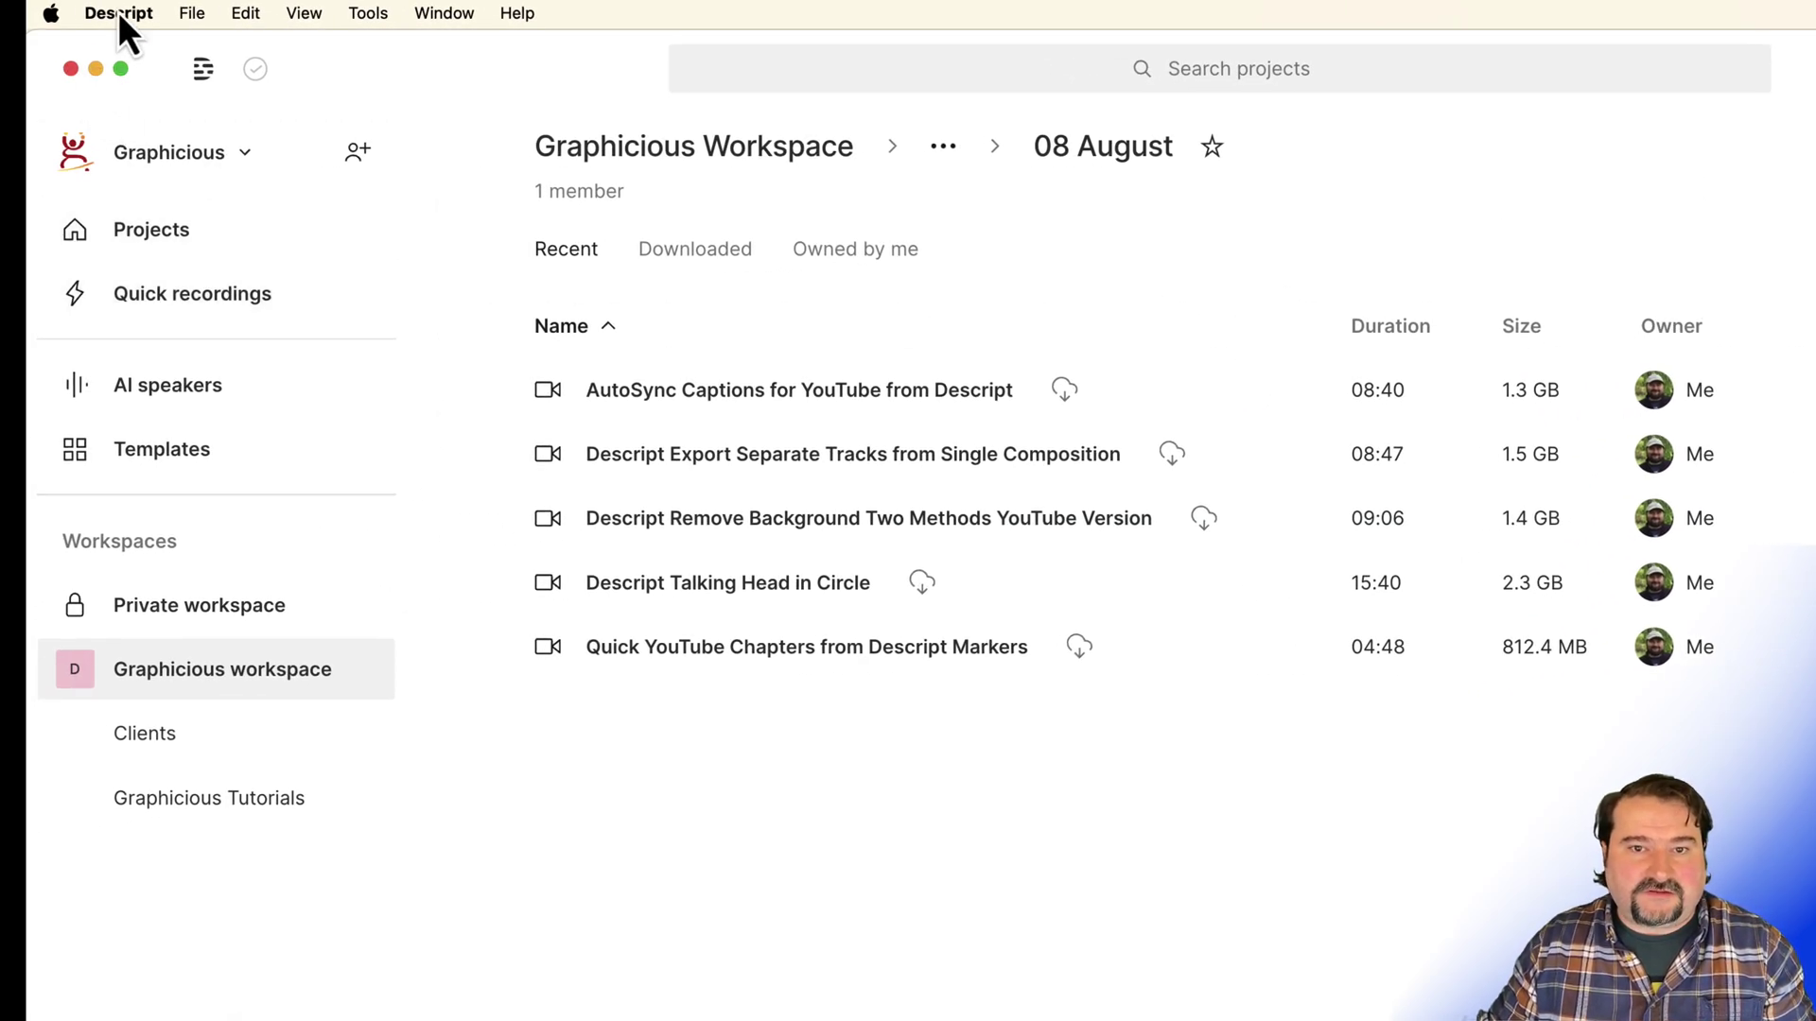
Quit Descript and try moving the Descript app from Applications to the Bin.
left_click(118, 11)
left_click(145, 293)
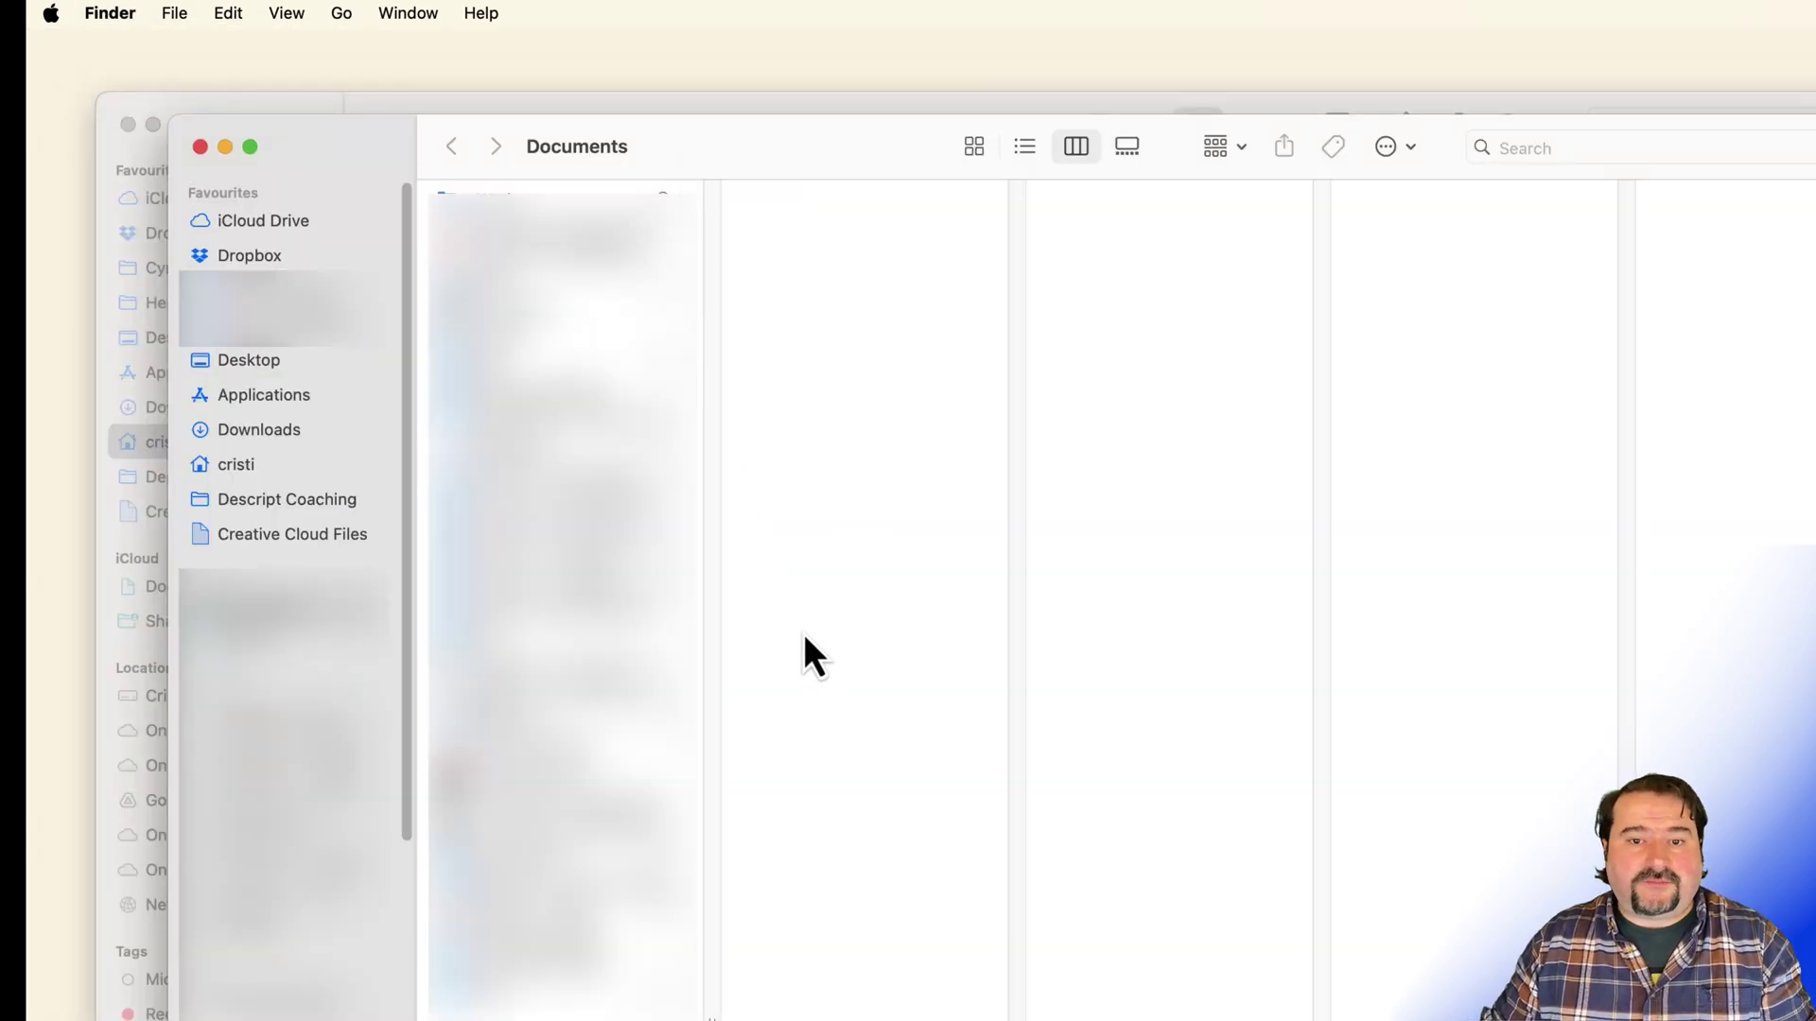
left_click(303, 397)
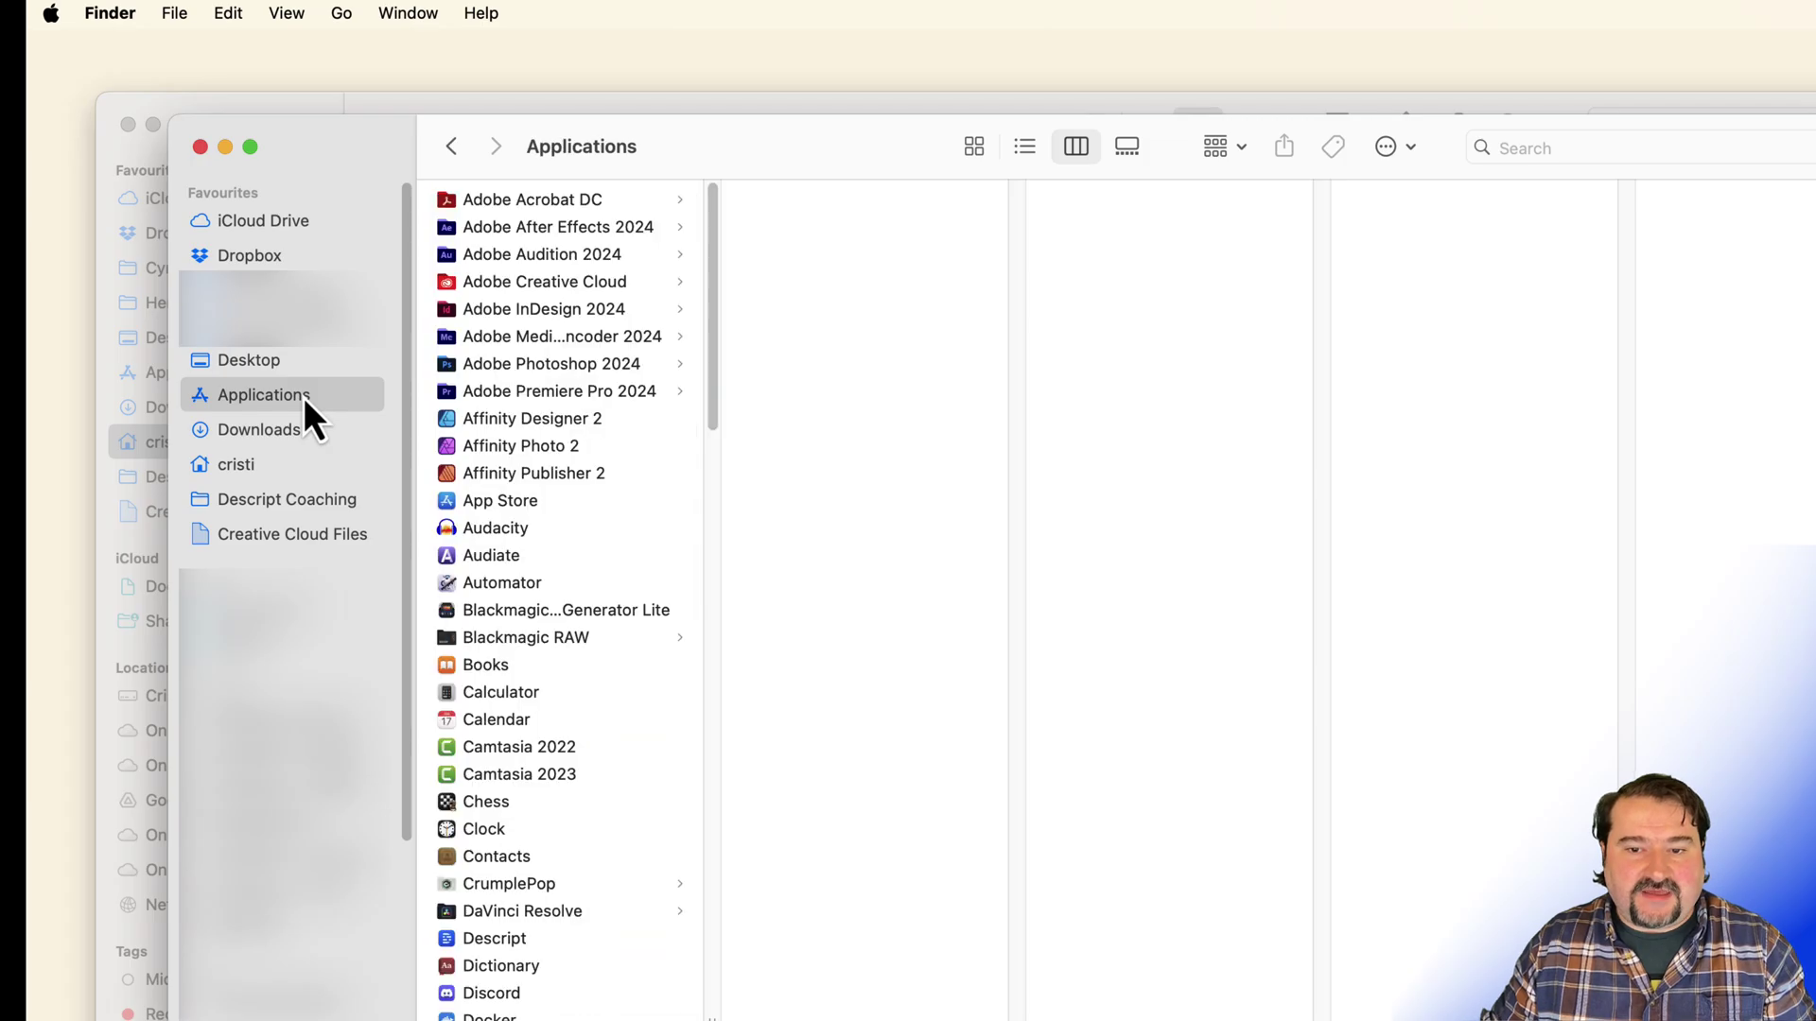
scroll(554, 659, "down", 3)
left_click(516, 779)
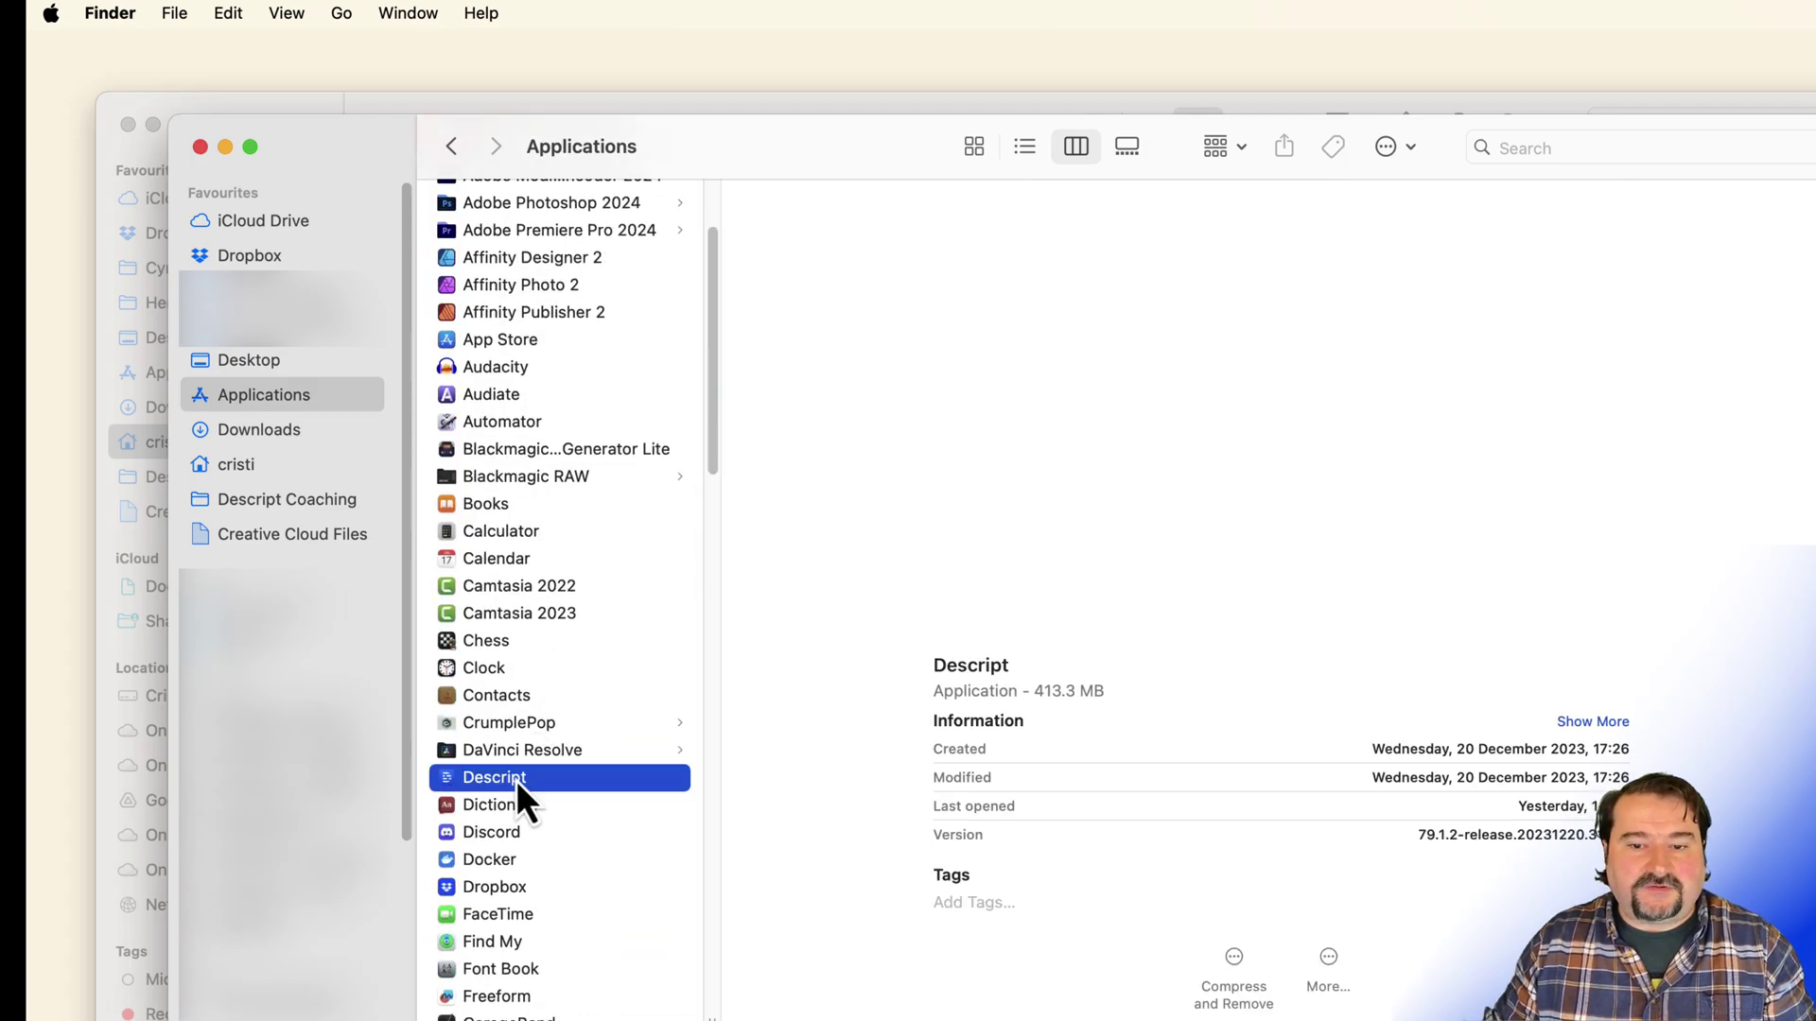
right_click(514, 785)
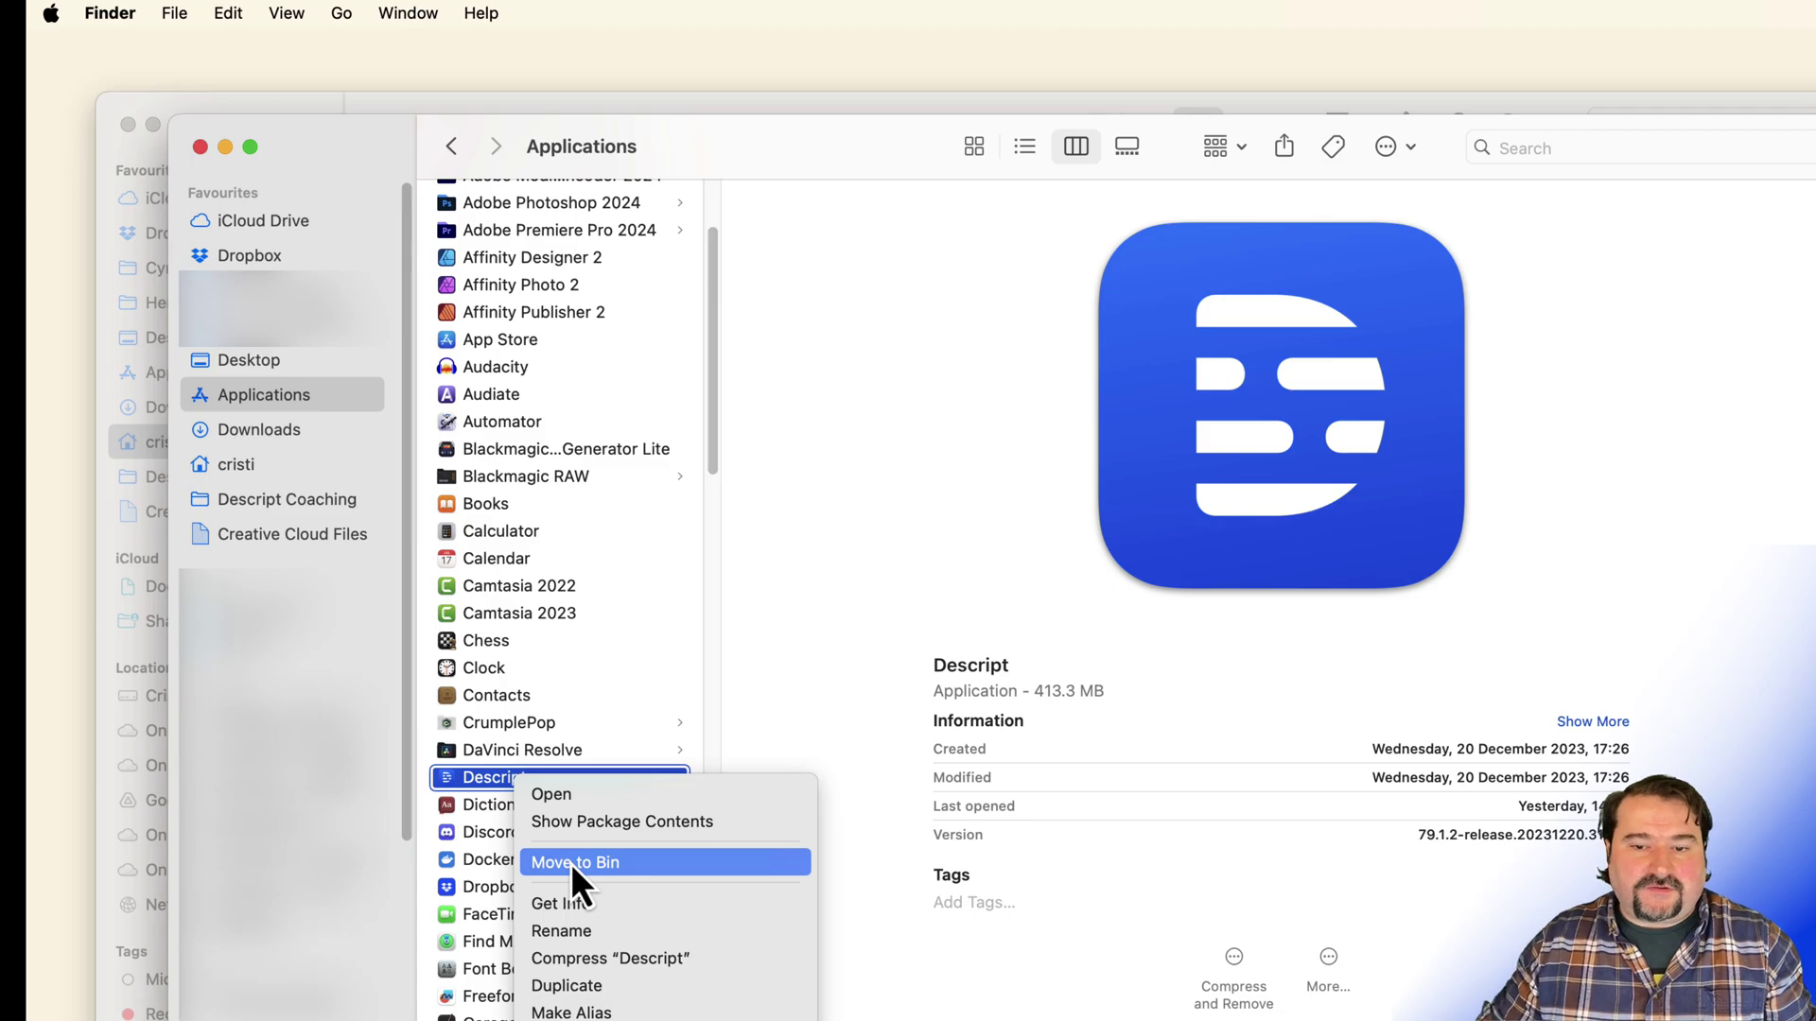
left_click(571, 862)
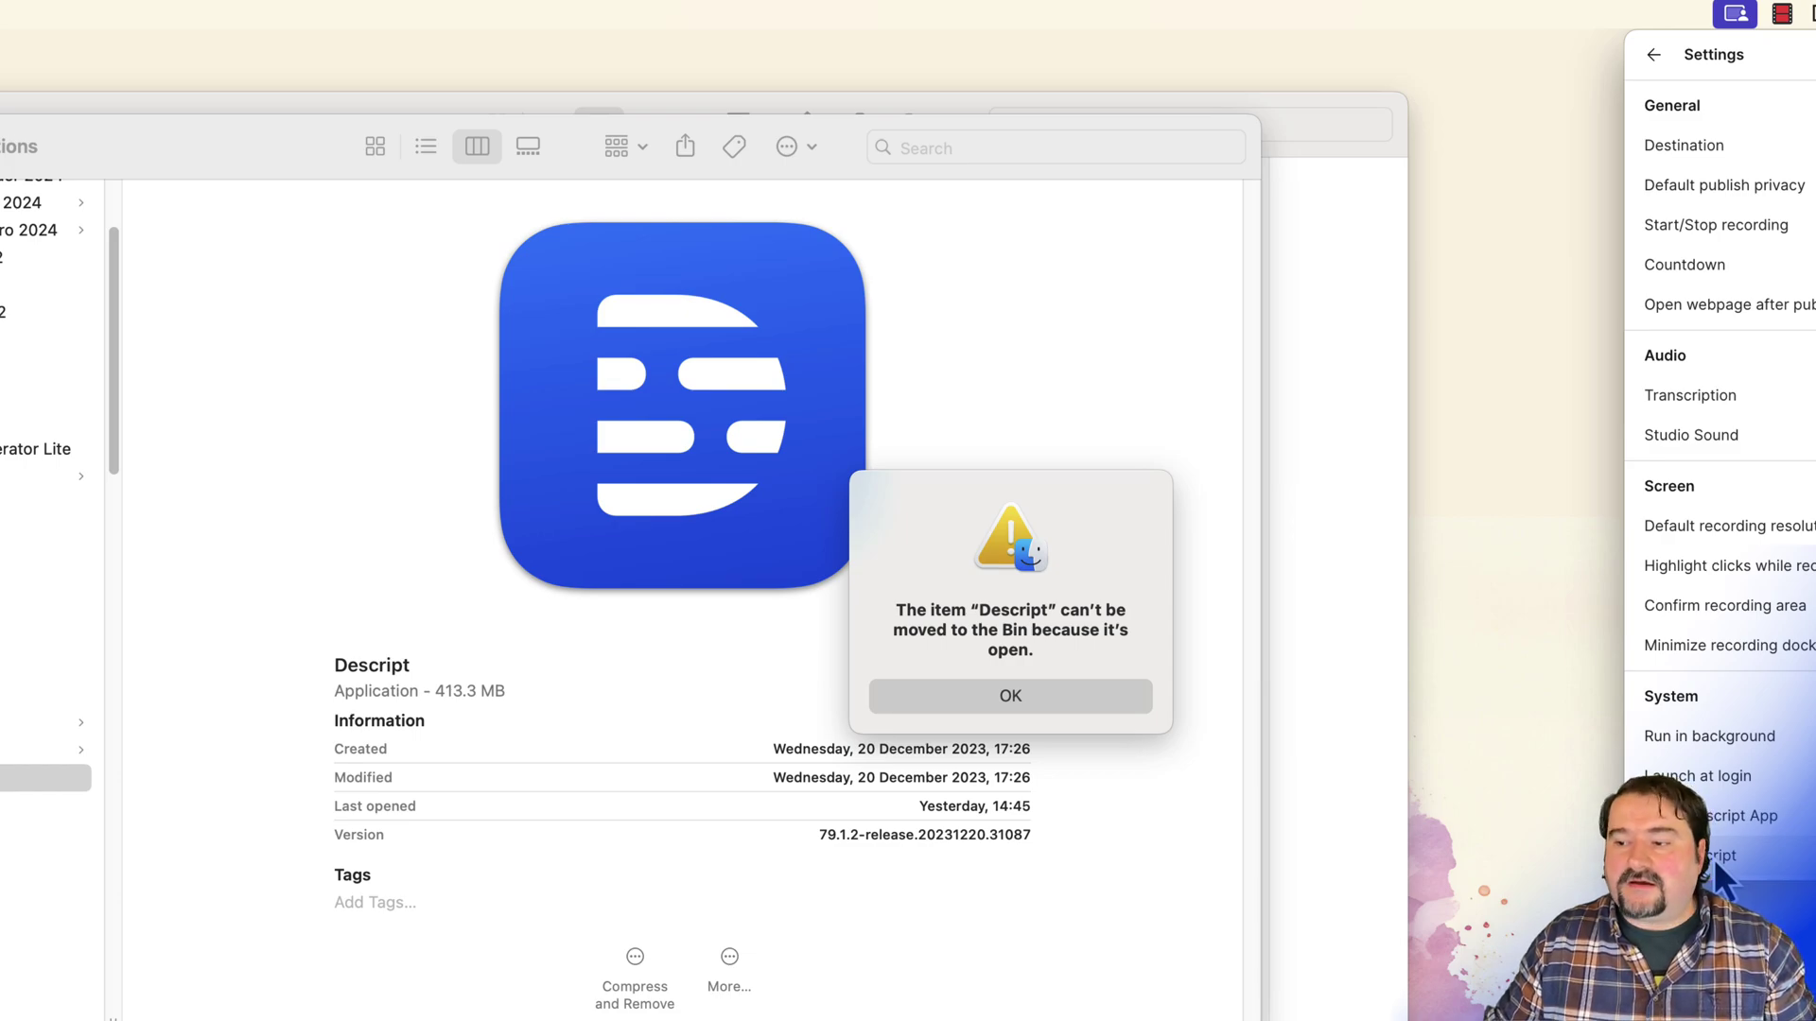
Dismiss the still-open warning and move the Descript app from Applications to the Bin.
left_click(1713, 859)
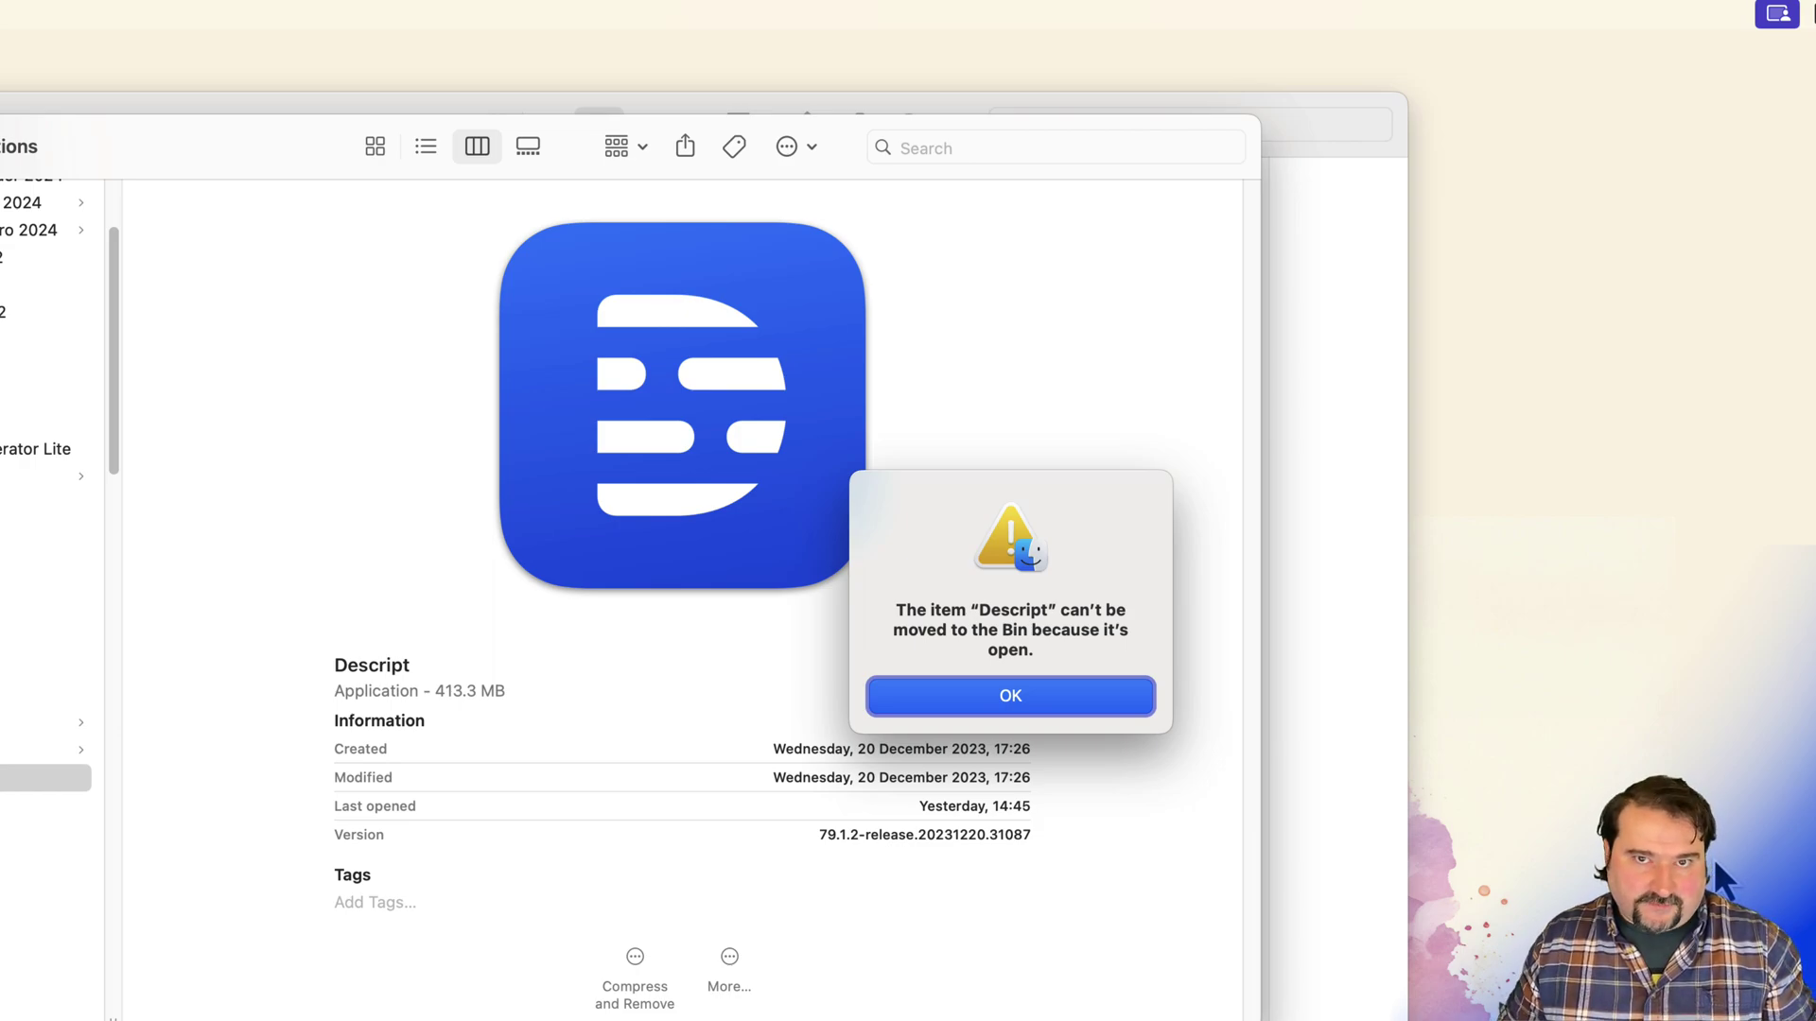
left_click(1017, 705)
right_click(109, 768)
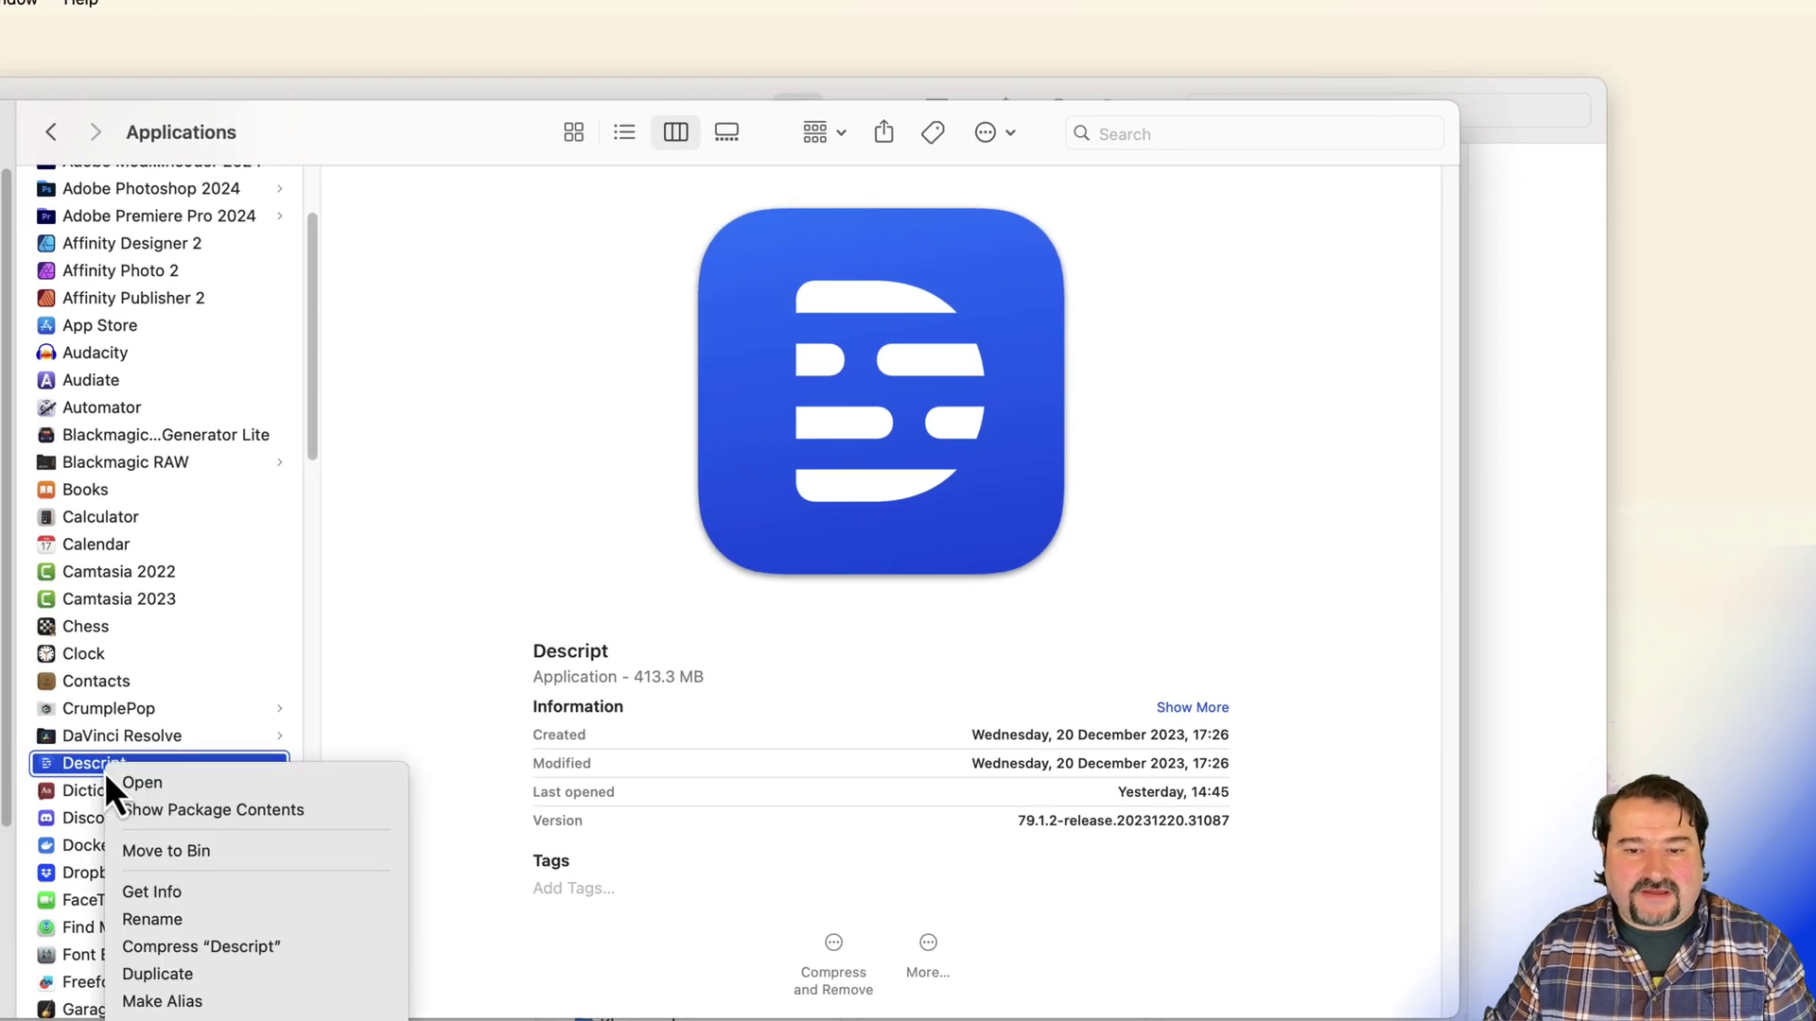
left_click(167, 851)
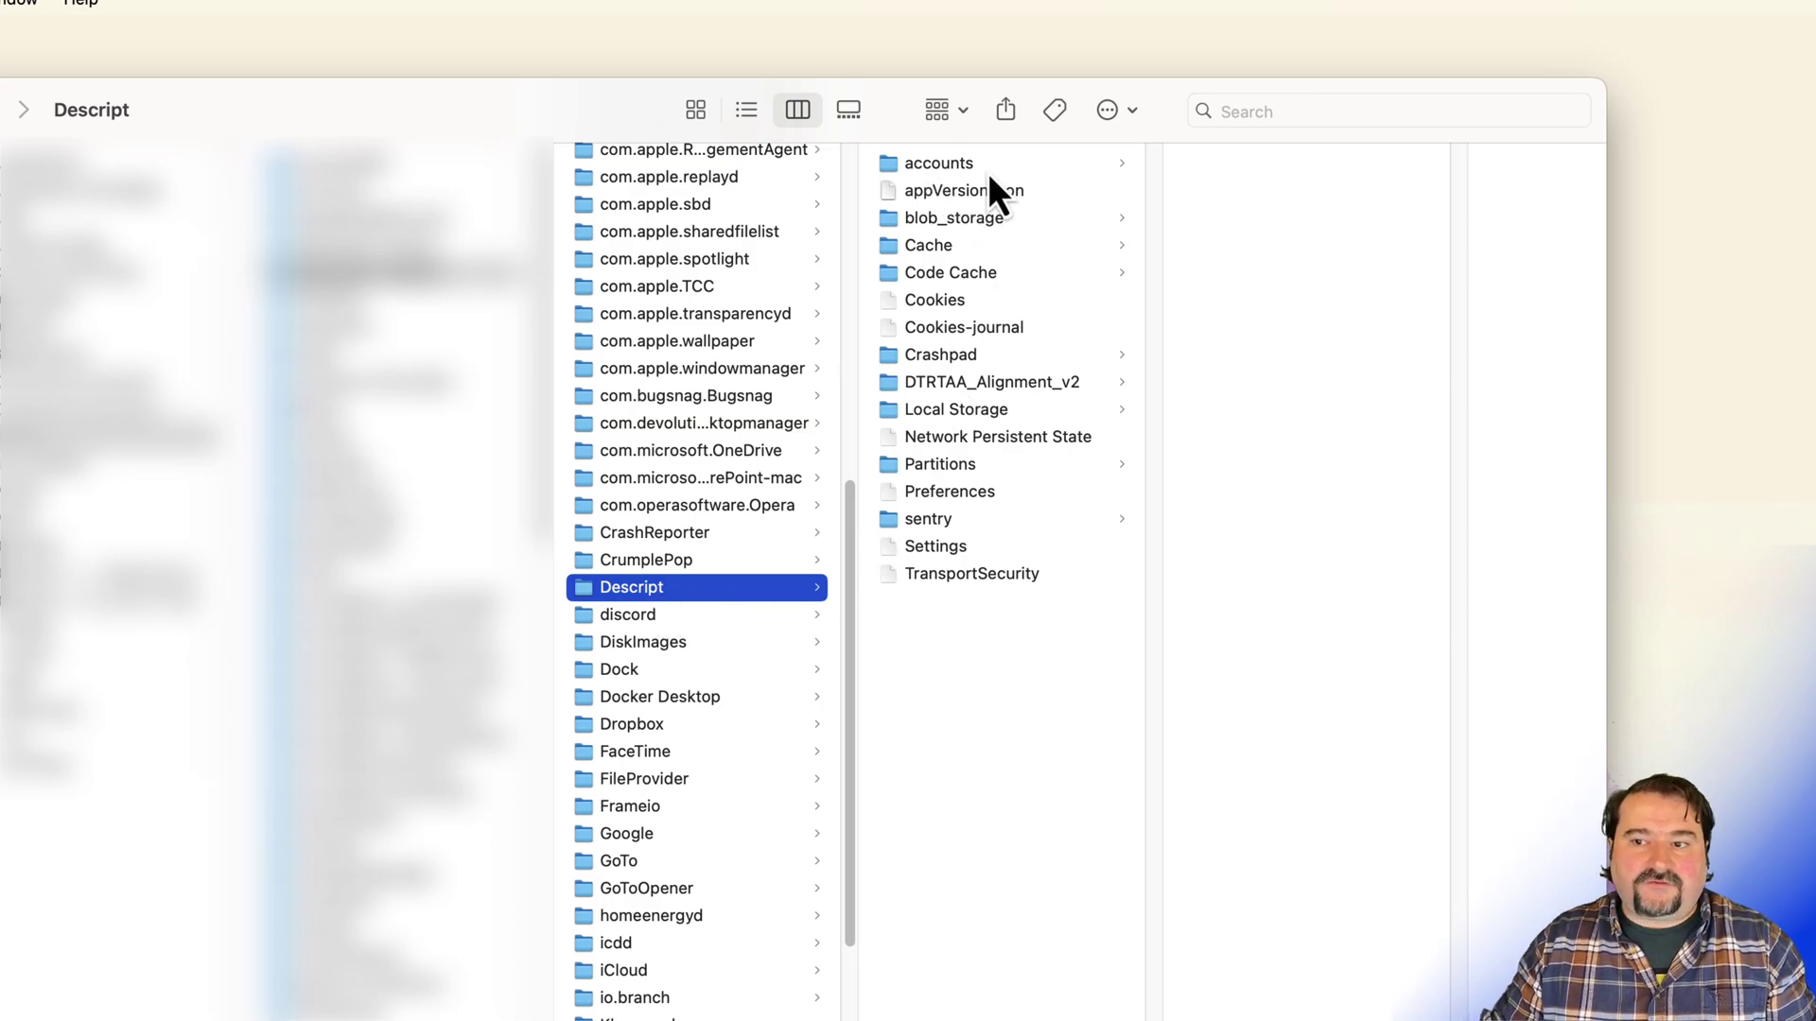
Select every file and subfolder in Descript's data folder and move them to the Bin.
left_click(984, 690)
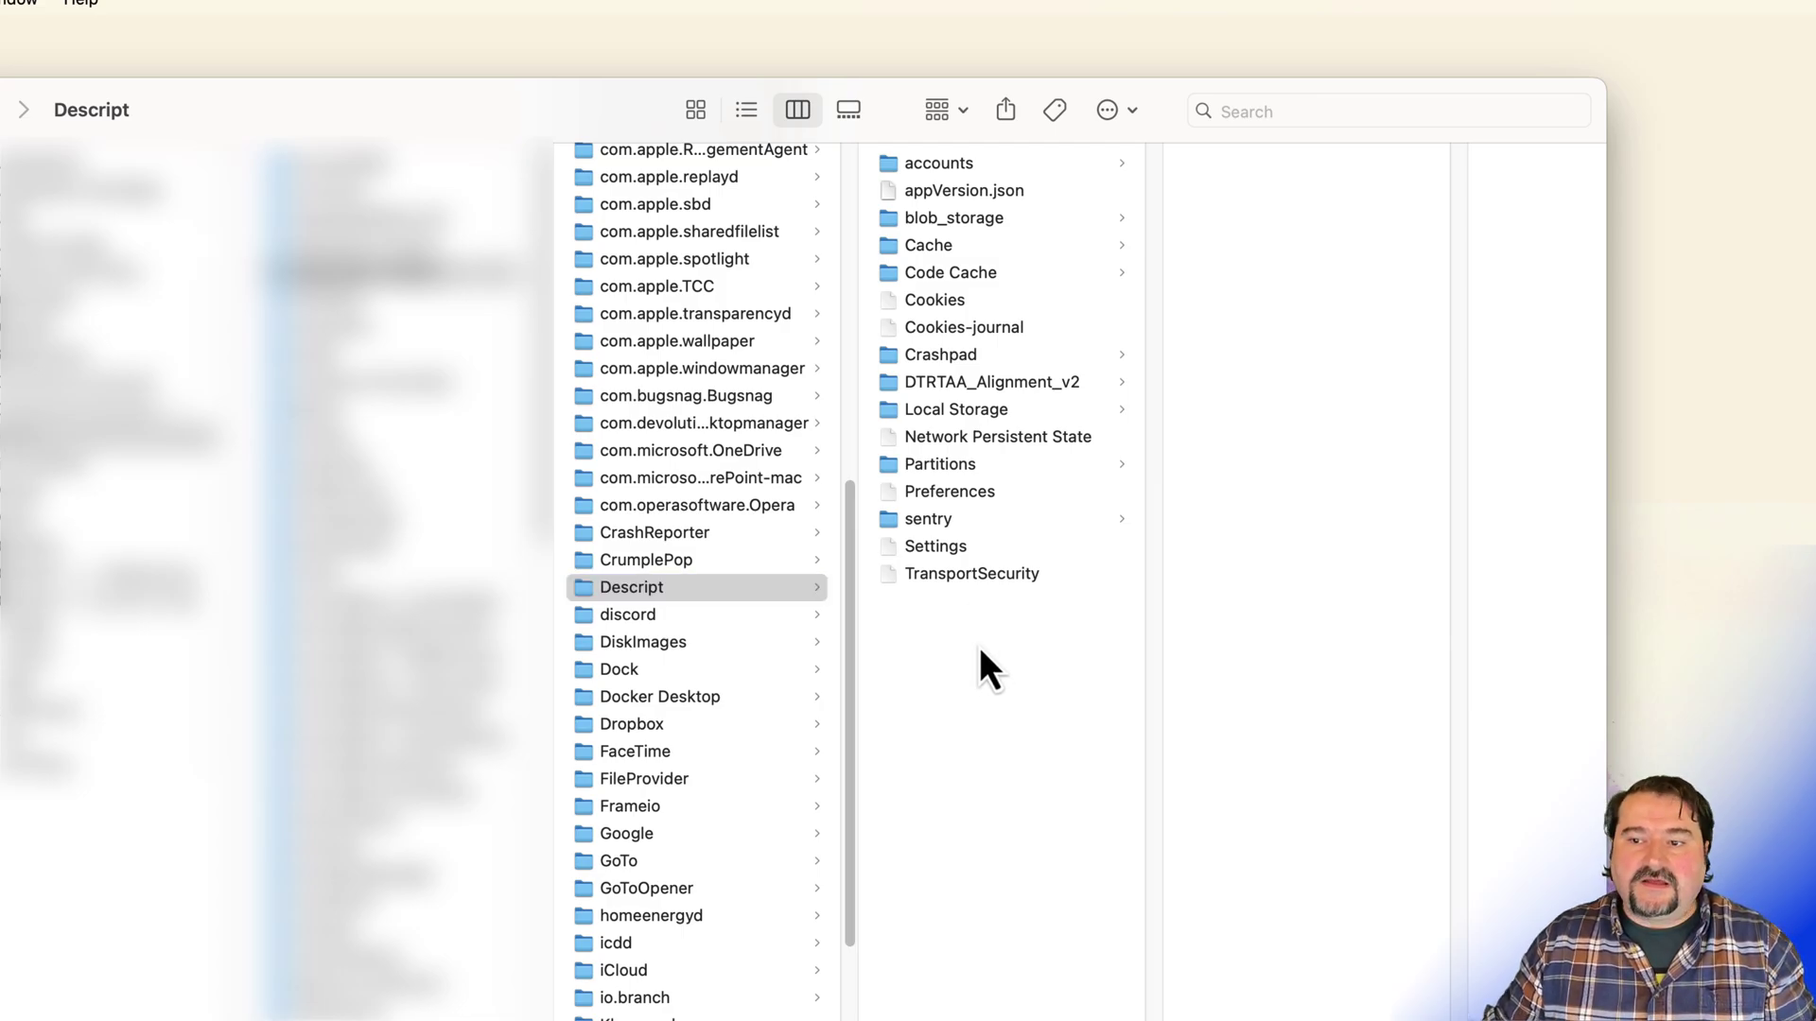
left_click_drag(978, 642, 961, 174)
right_click(961, 174)
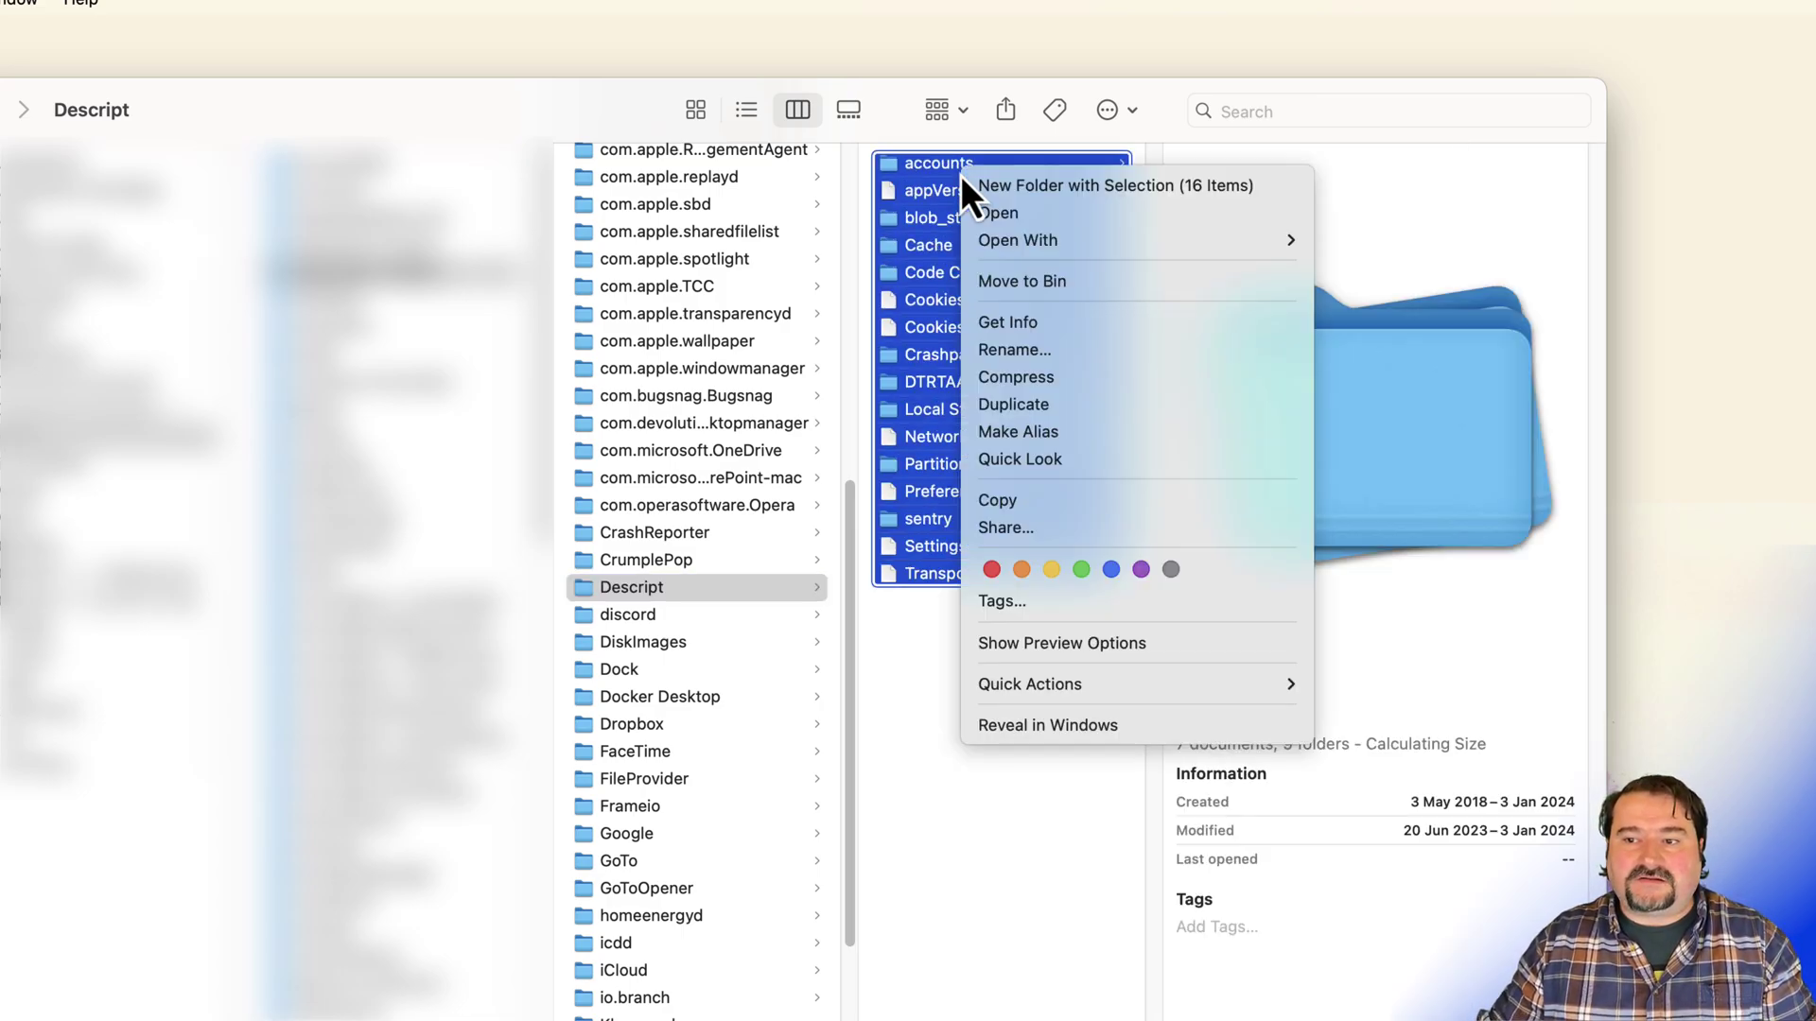
left_click(989, 282)
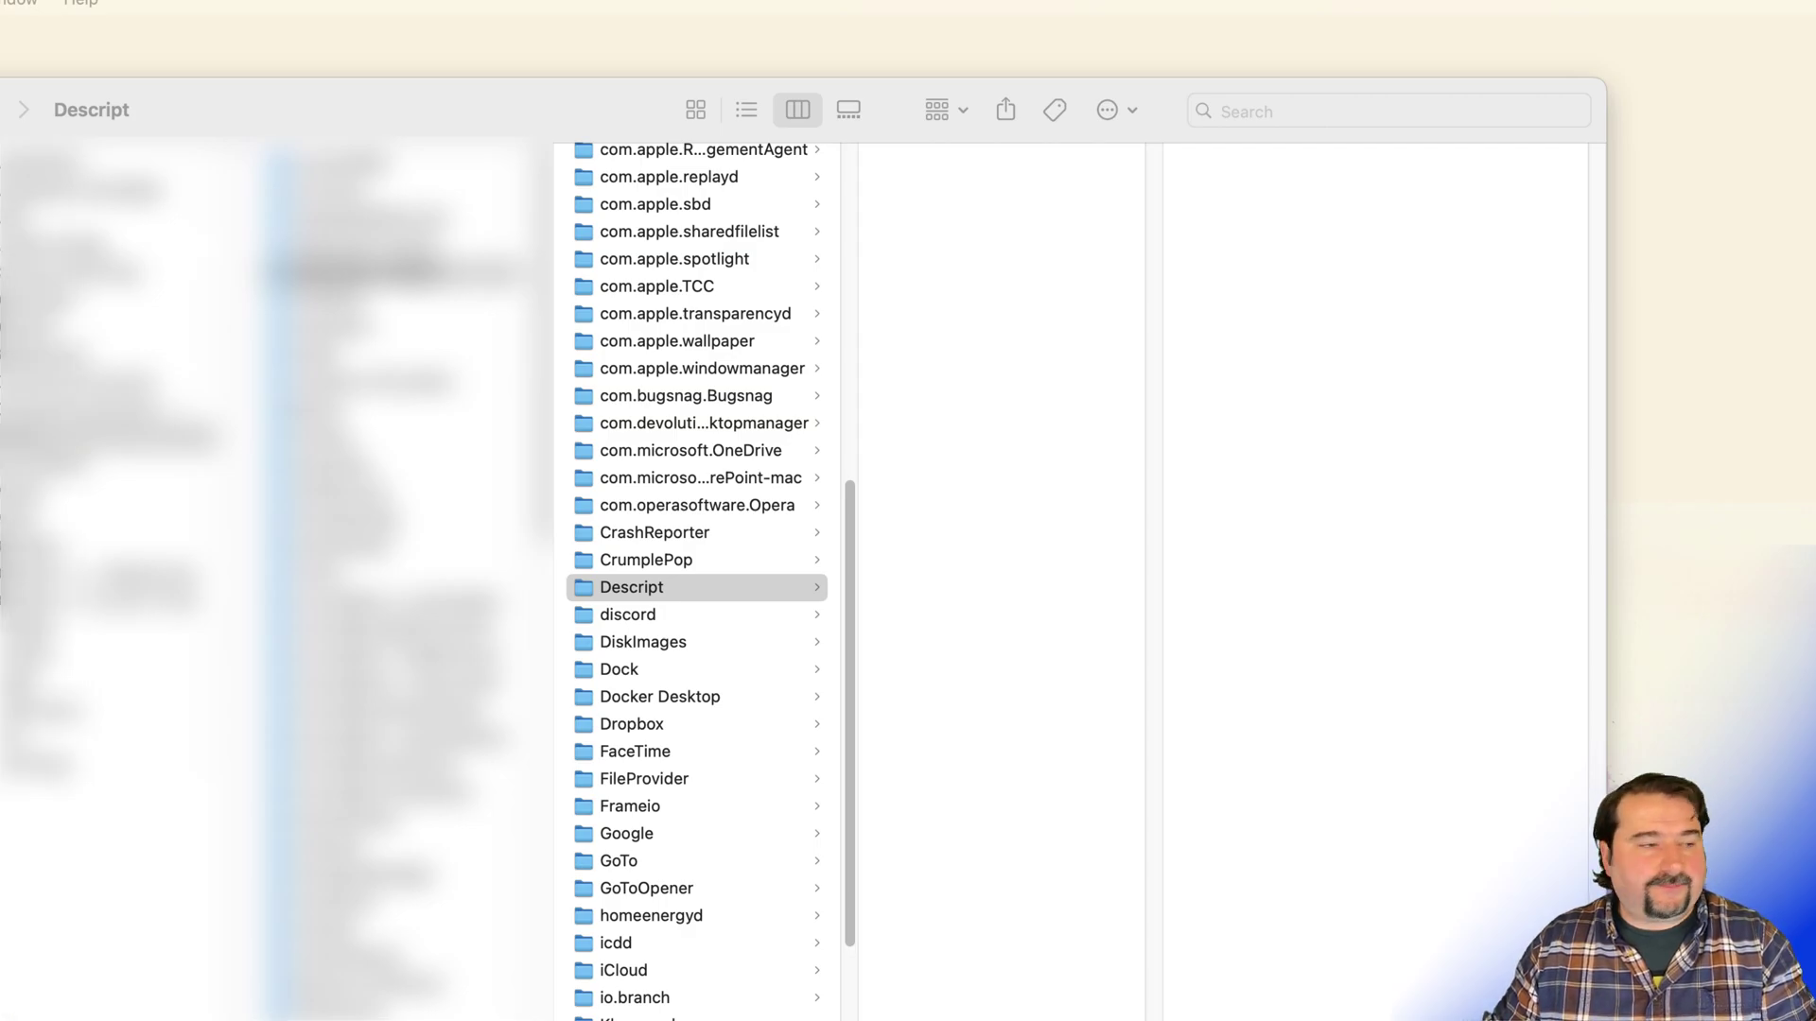
Download the Descript installer from descript.com/download in Chrome and run it.
type("descrpt.com/download")
key("Return")
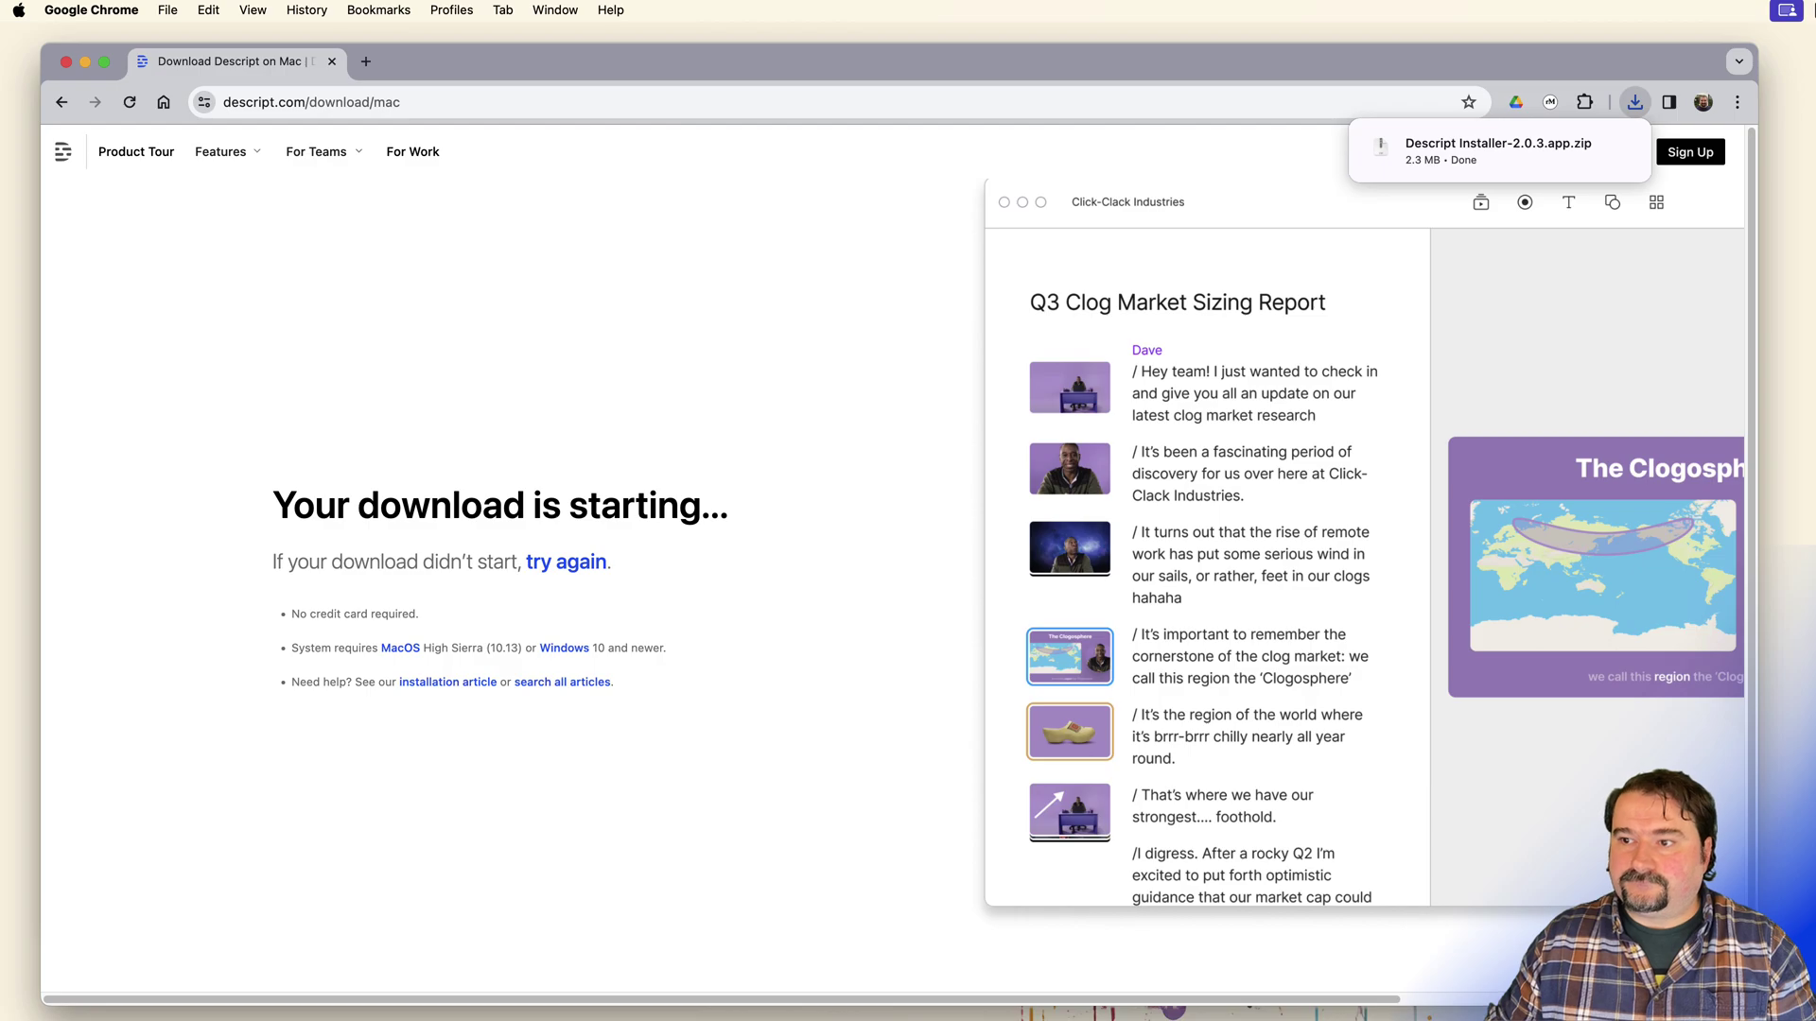
left_click(1485, 156)
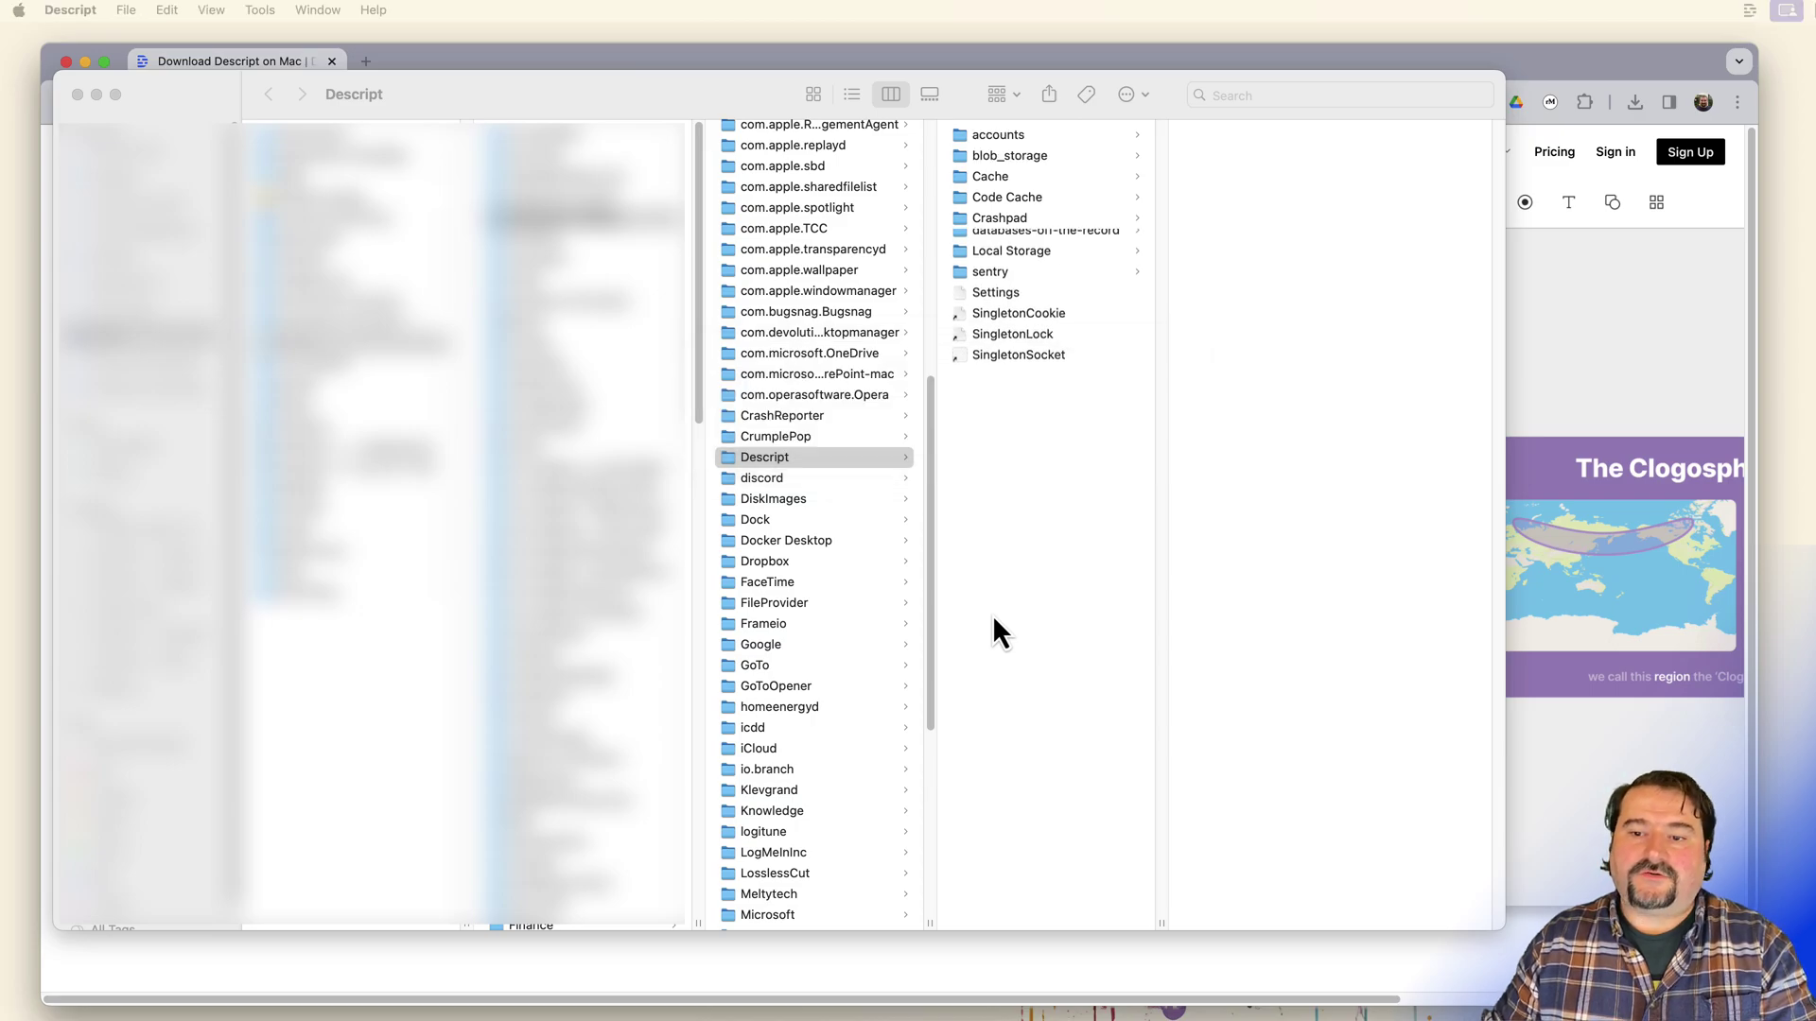
Start signing in to the reinstalled Descript from its welcome screen.
left_click(787, 461)
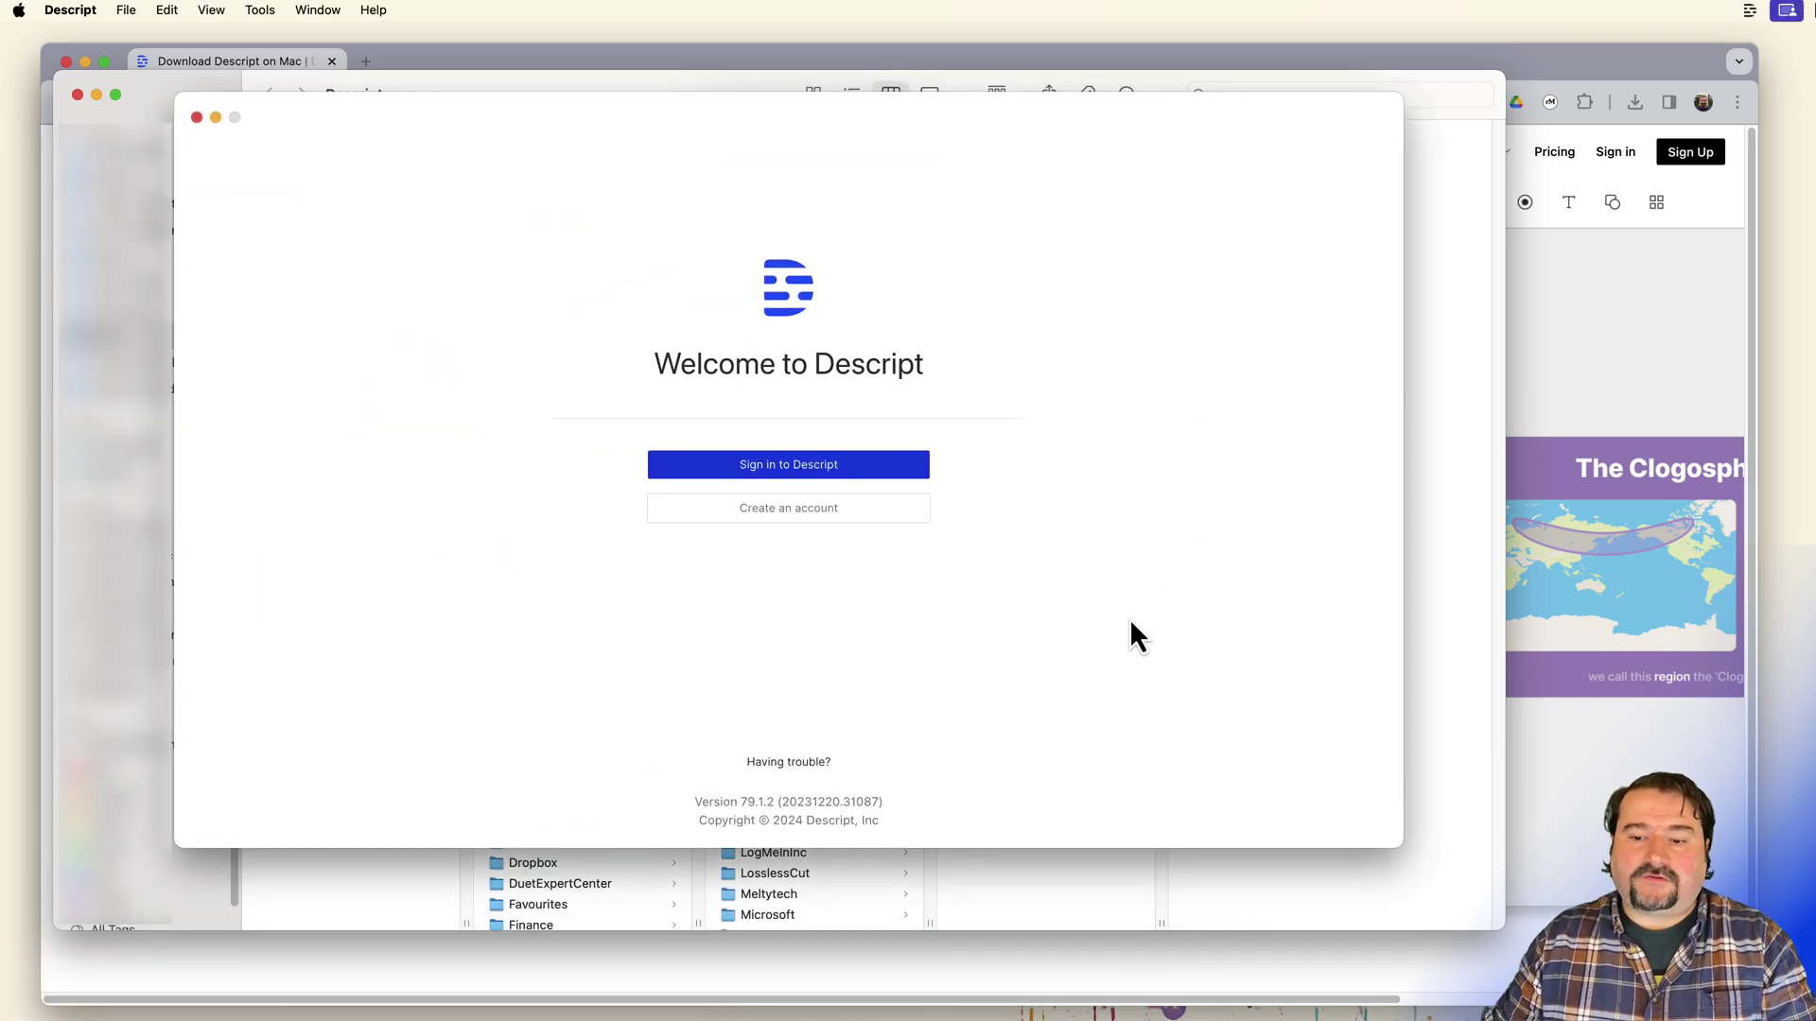
left_click(811, 469)
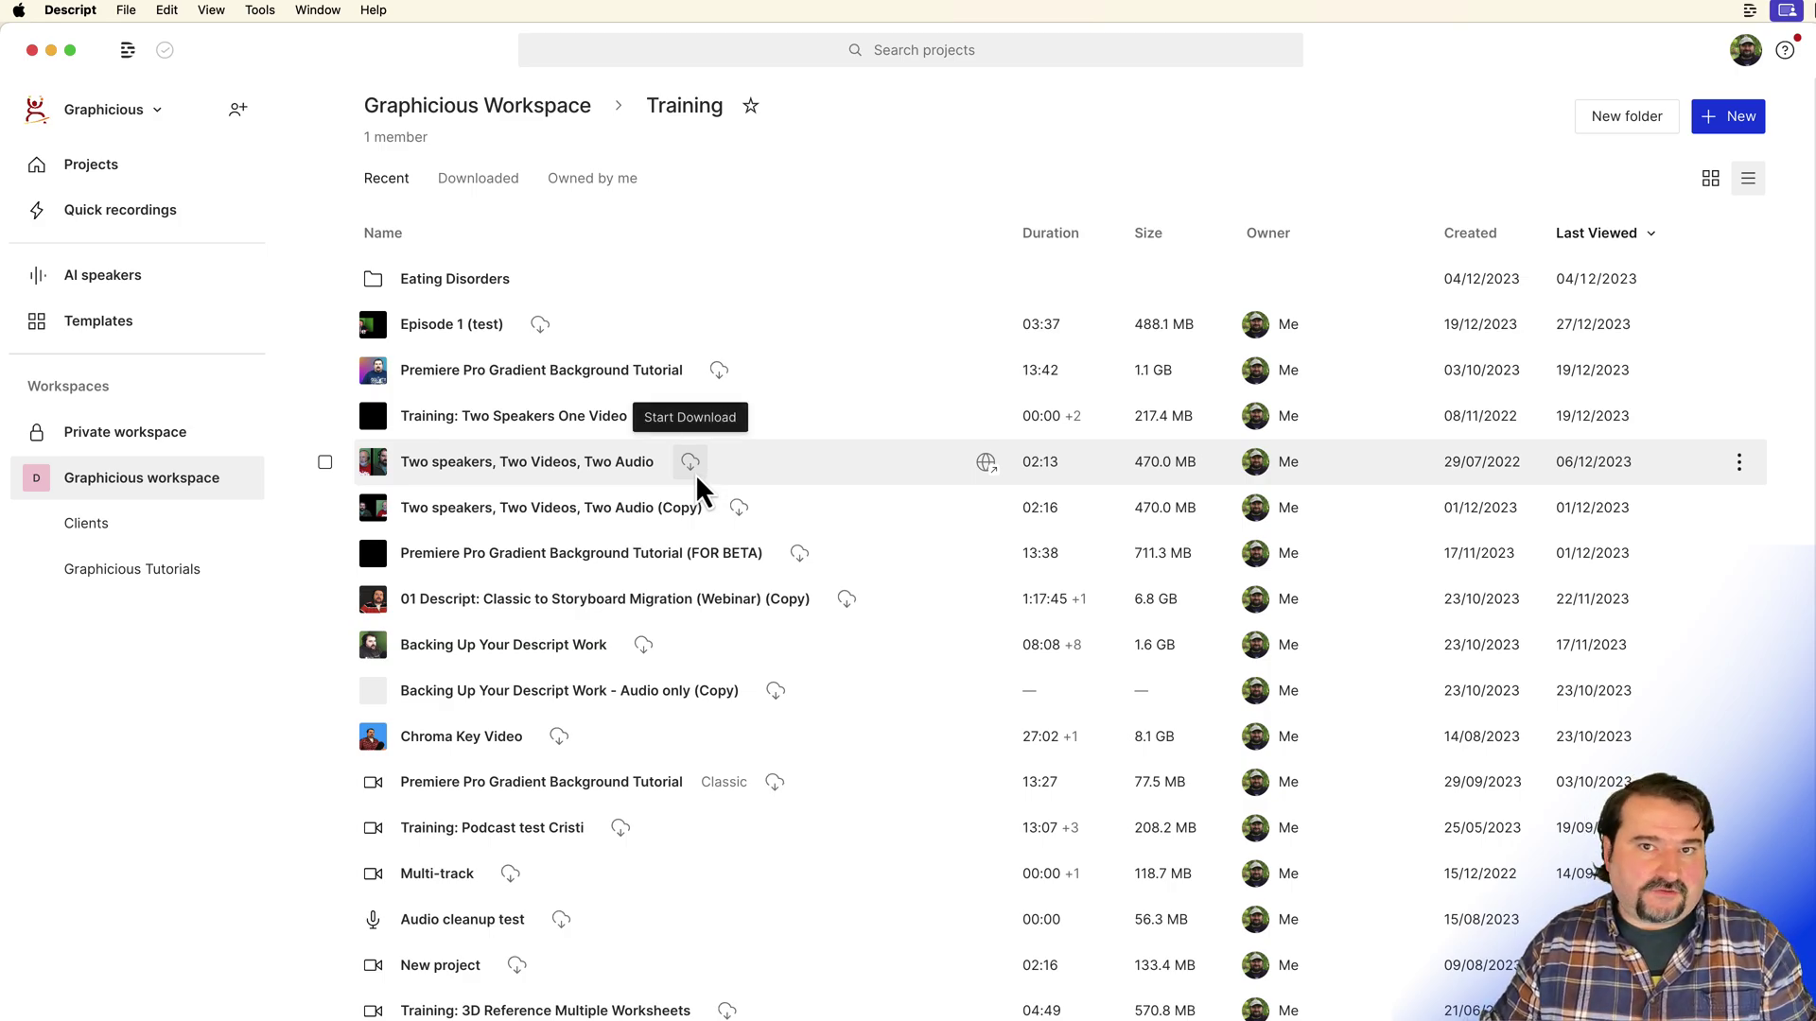
Open the 'Two speakers, Two Videos, Two Audio' project and dismiss the editing tip.
double_click(588, 469)
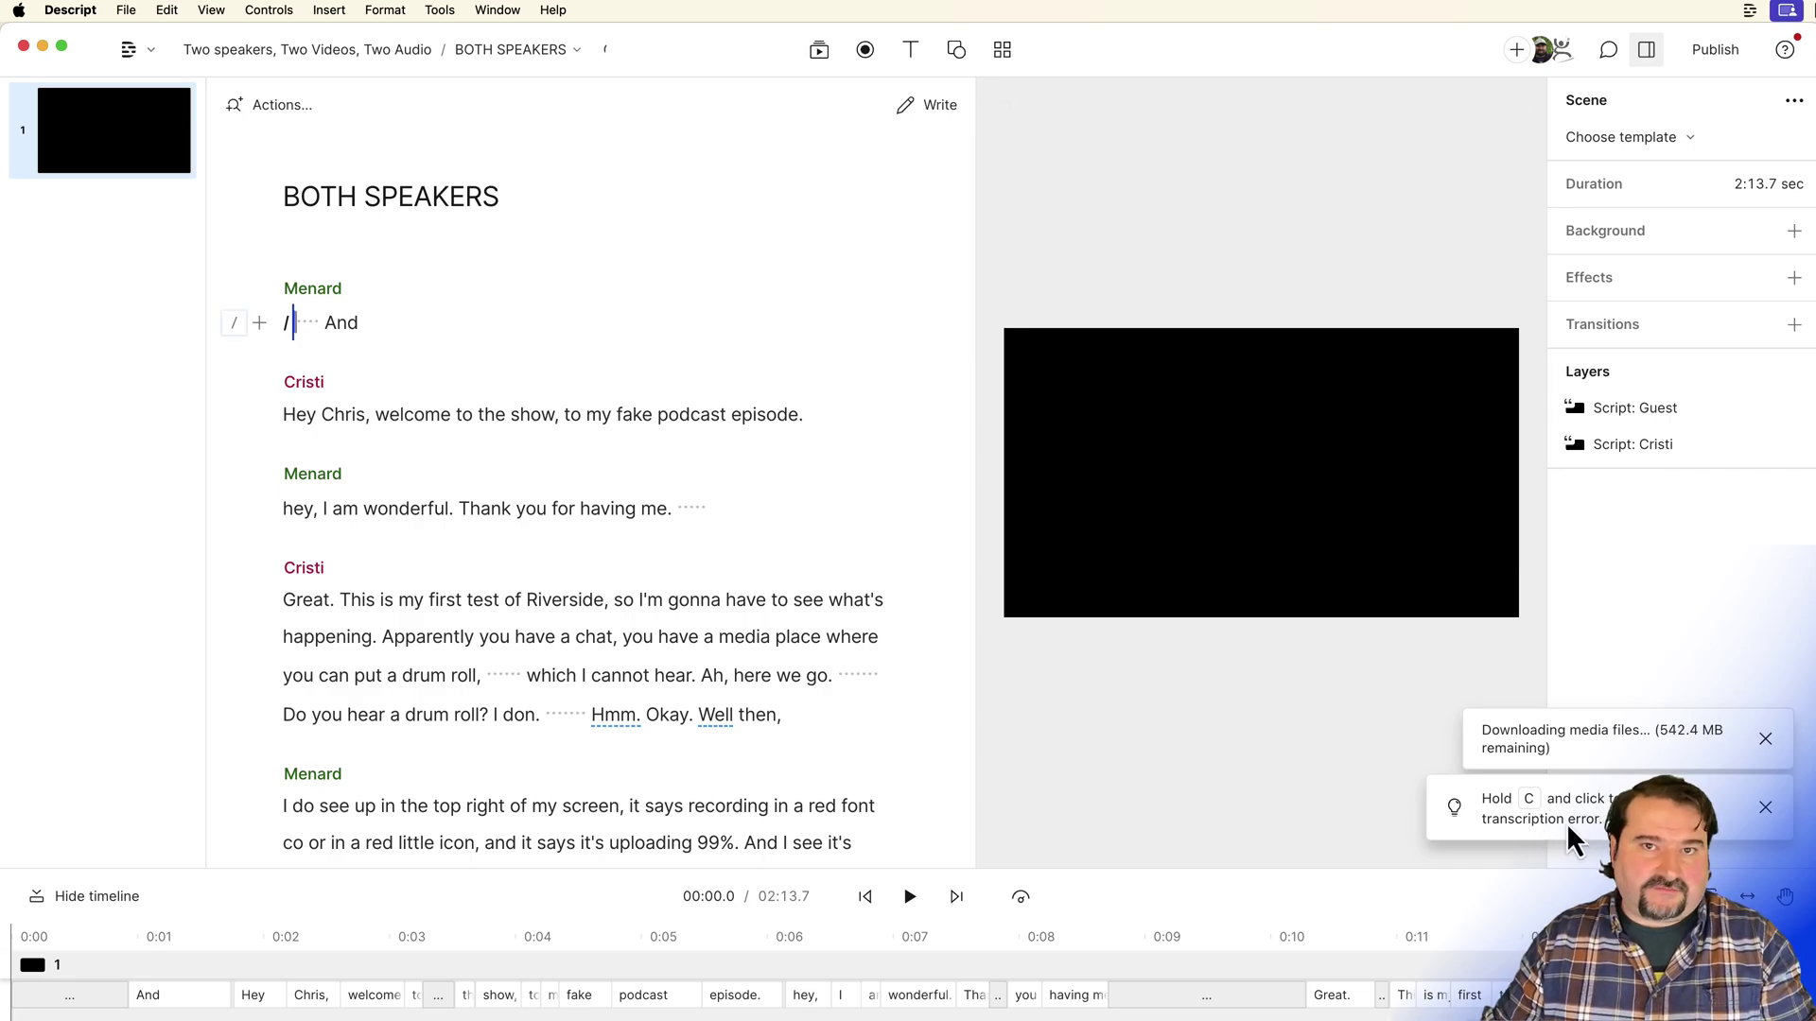
left_click(1765, 806)
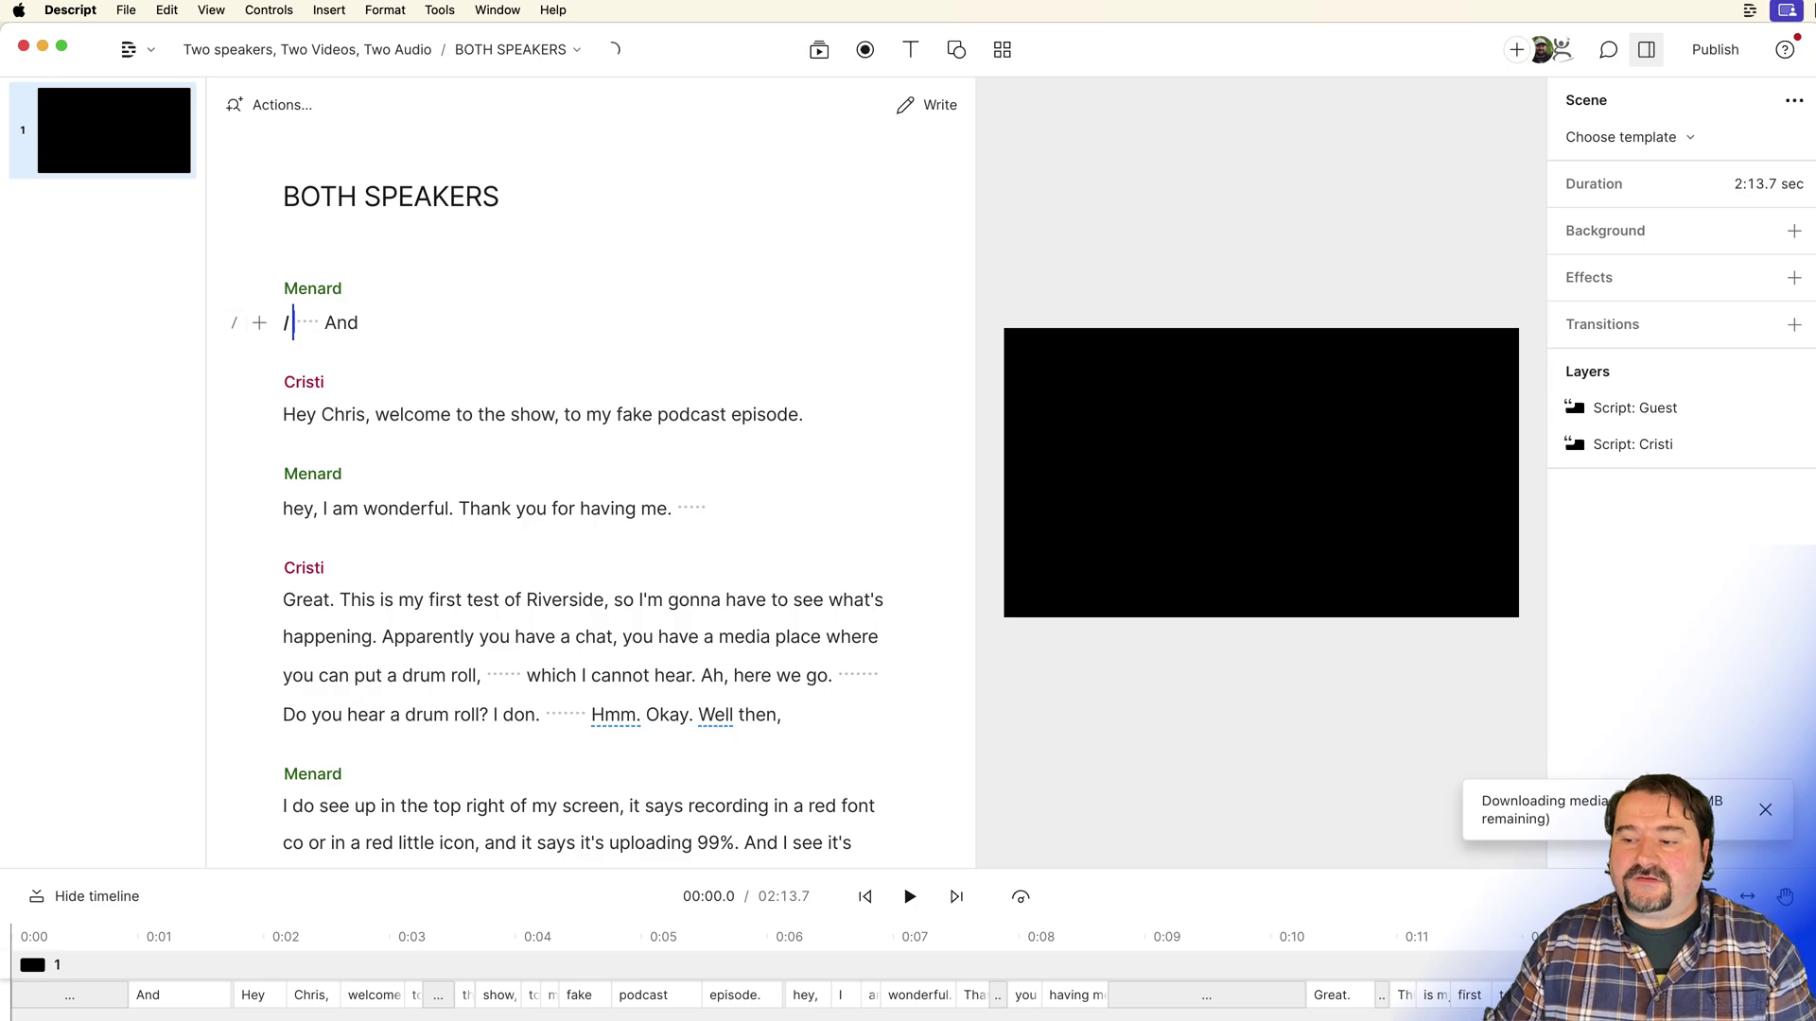